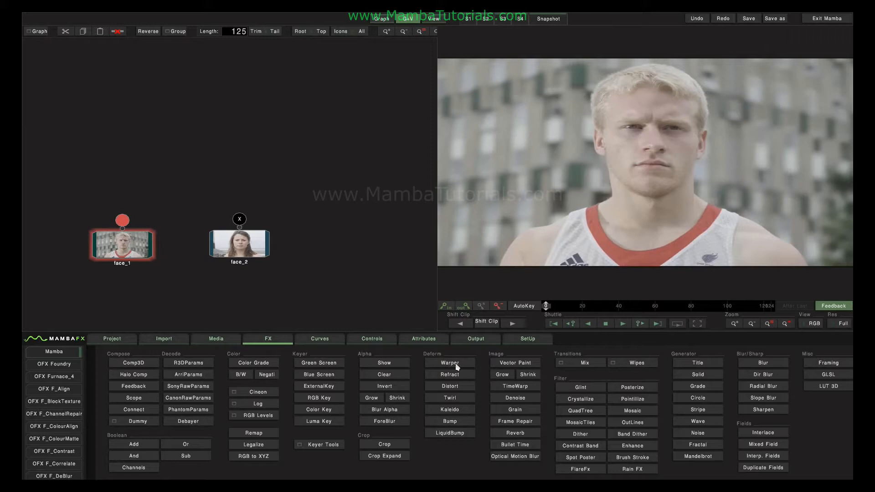
Add a Warper node fed only by face_1, with face_2 unlinked, and open its mesh editor
left_click(453, 364)
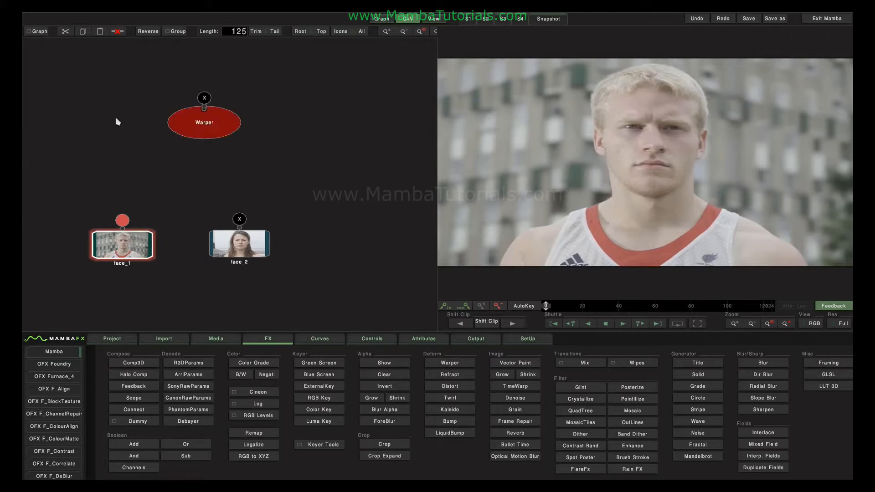
left_click_drag(200, 122, 196, 141)
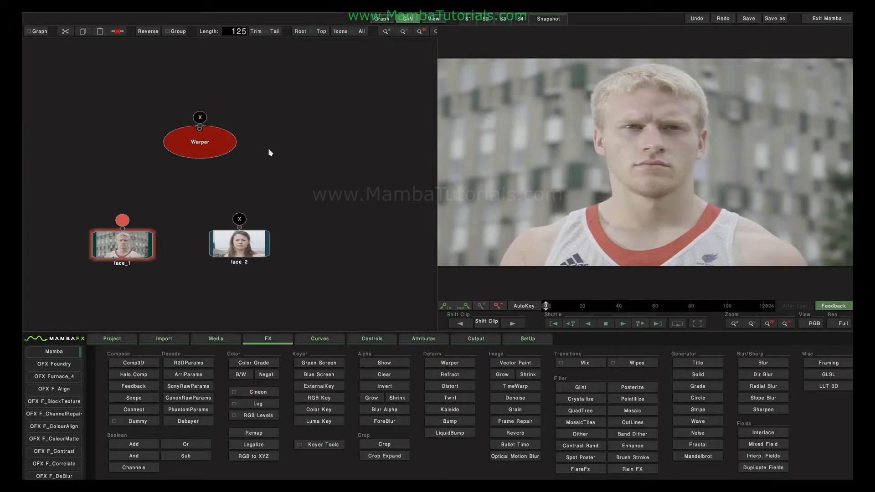
left_click_drag(126, 218, 199, 145)
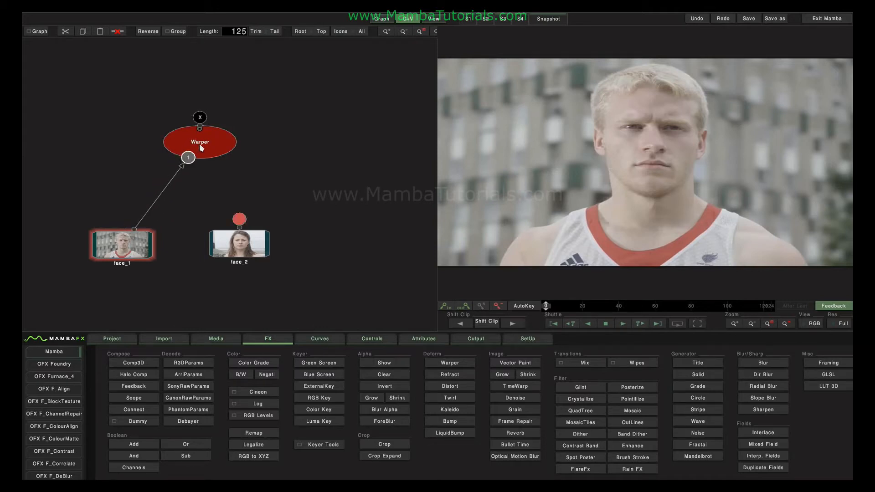
left_click_drag(239, 219, 208, 143)
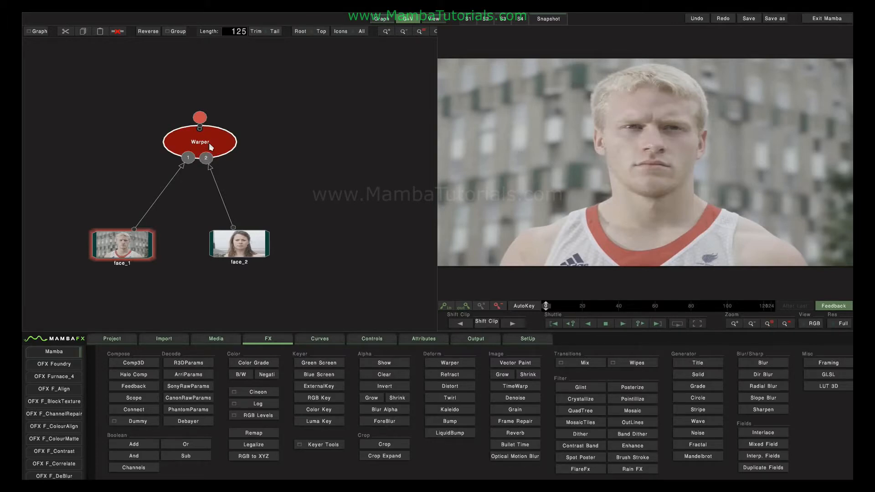
left_click_drag(209, 160, 246, 198)
left_click(201, 139)
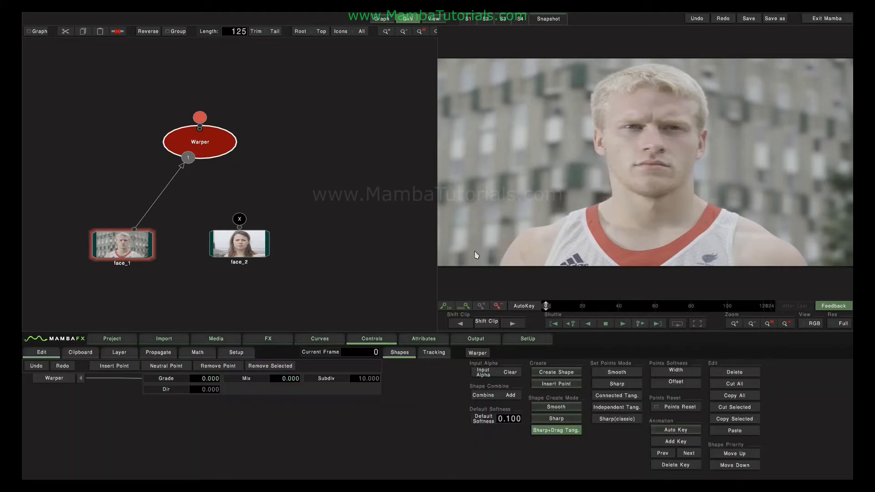
left_click(478, 353)
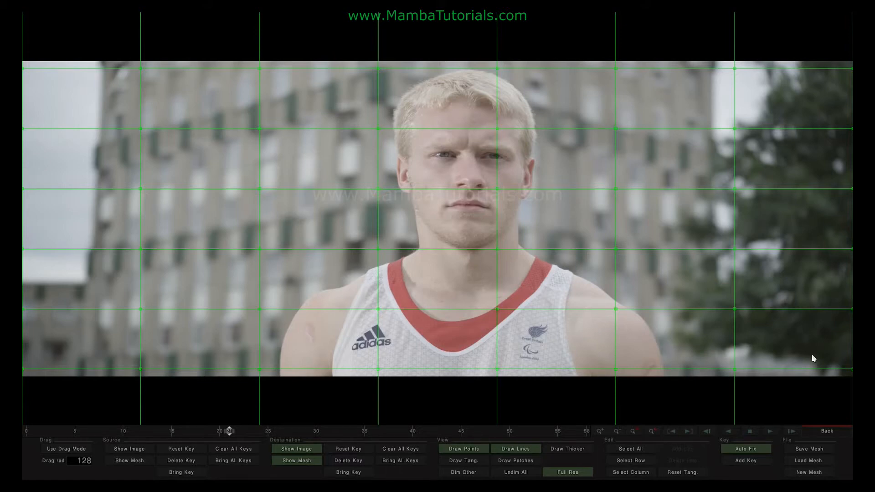
Pull the face-centre mesh point up-right, then scrub the clip to frames 21 and 28
left_click_drag(496, 189, 513, 173)
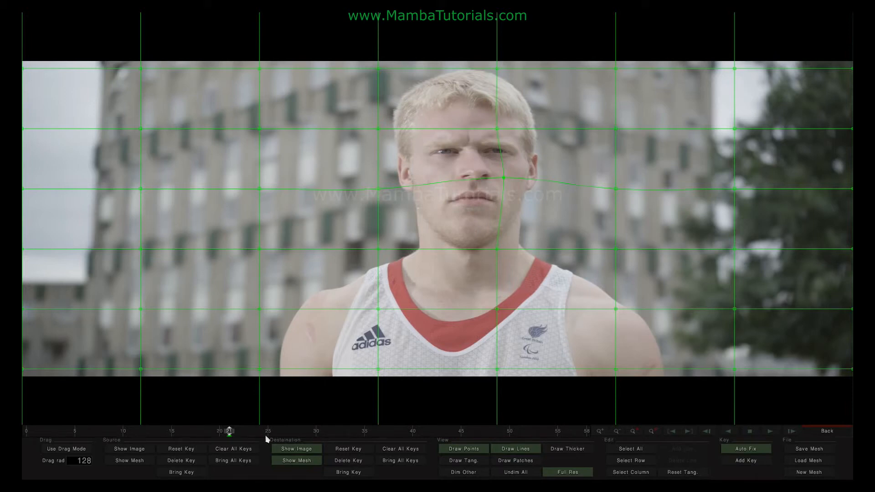
mouse_move(229, 433)
left_mouse_down()
mouse_move(73, 433)
mouse_move(543, 431)
mouse_move(201, 432)
mouse_move(268, 432)
mouse_move(229, 437)
left_mouse_up()
left_click(229, 438)
mouse_move(228, 435)
left_mouse_down()
mouse_move(296, 436)
mouse_move(219, 438)
left_mouse_up()
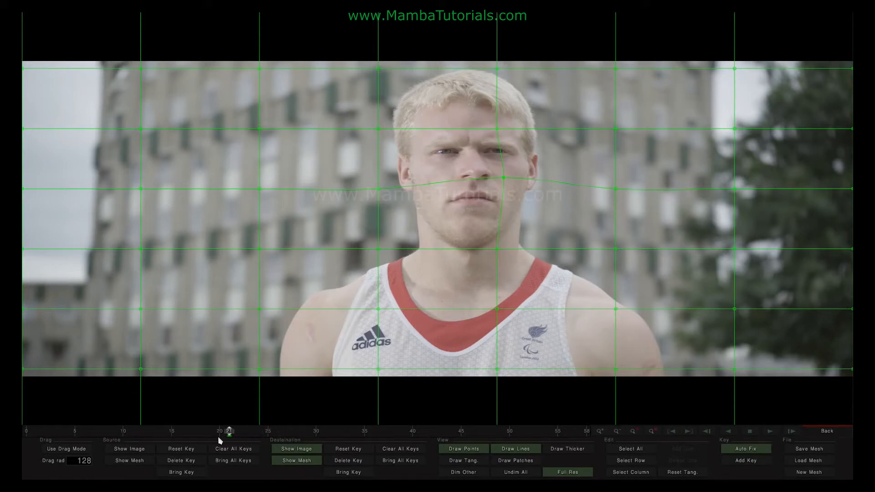
Zoom in and back out, nudge the nose mesh point lower, and enable drag mode
left_click(600, 432)
left_click(600, 432)
left_click(615, 434)
left_click(616, 432)
left_click_drag(505, 181, 488, 190)
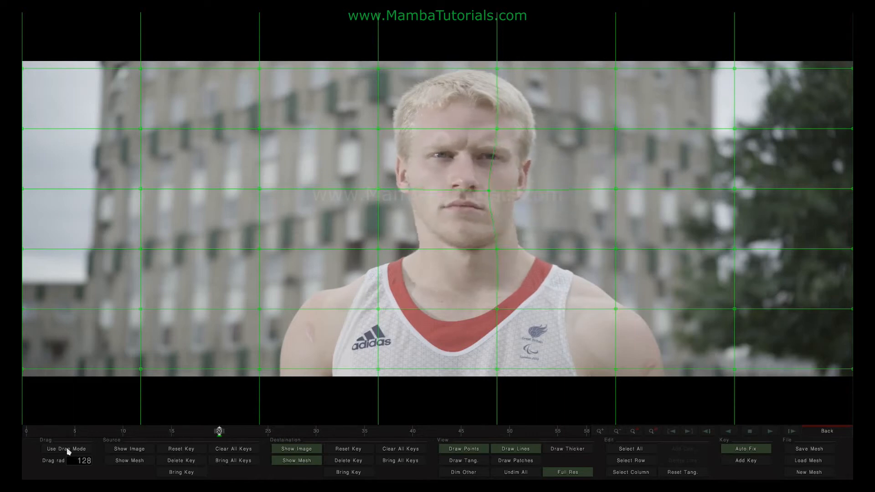
left_click(68, 451)
left_click(73, 460)
Set the drag radius to 306 and then 480 while warping the face mesh
type("306")
left_click_drag(490, 194, 521, 207)
left_click_drag(74, 461, 801, 426)
mouse_move(520, 210)
left_mouse_down()
mouse_move(481, 206)
mouse_move(520, 178)
mouse_move(511, 217)
mouse_move(471, 201)
mouse_move(518, 195)
left_mouse_up()
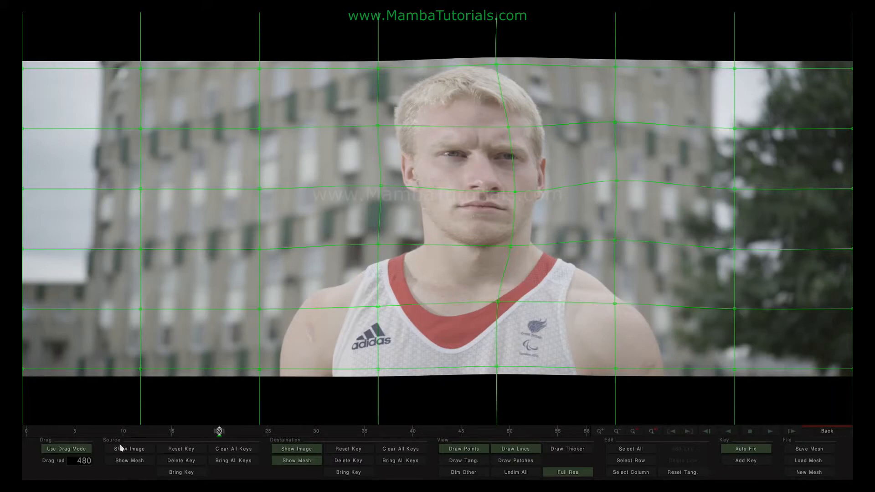
Toggle destination Show Image and Show Mesh, then reset the destination mesh to a regular grid
left_click(297, 448)
left_click(297, 448)
left_click(297, 448)
left_click(297, 448)
left_click(296, 461)
left_click(296, 462)
left_click(347, 451)
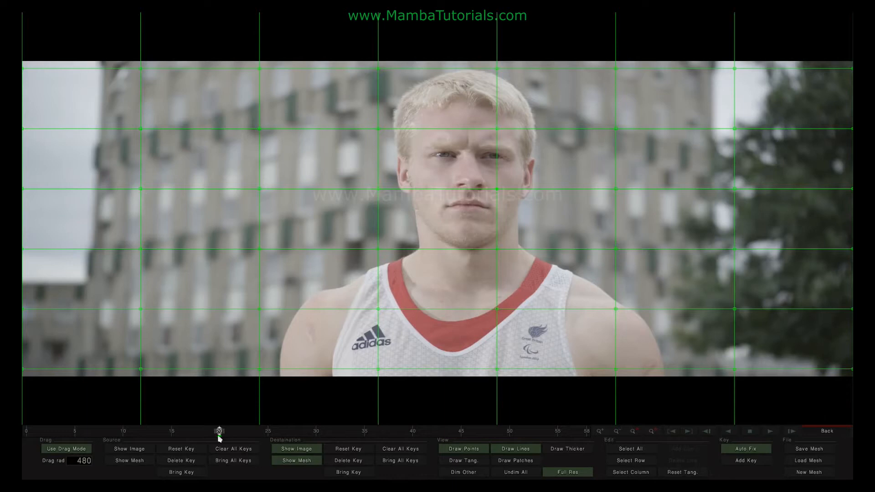
Clear all destination keyframes, hide the destination mesh, and display the source mesh instead
left_click(401, 449)
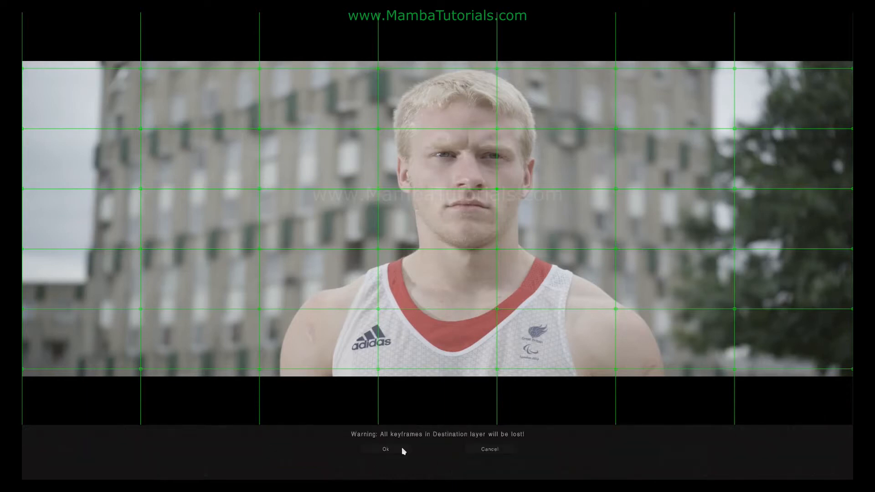
left_click(401, 449)
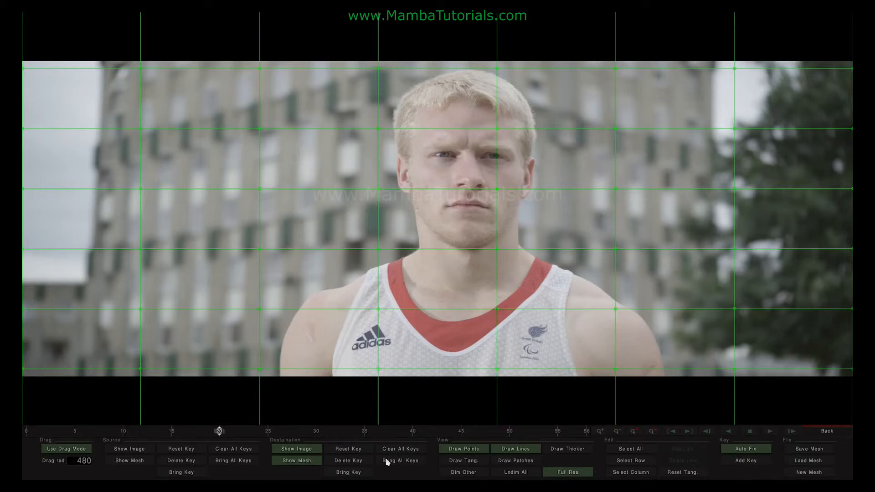
left_click(296, 460)
left_click(131, 461)
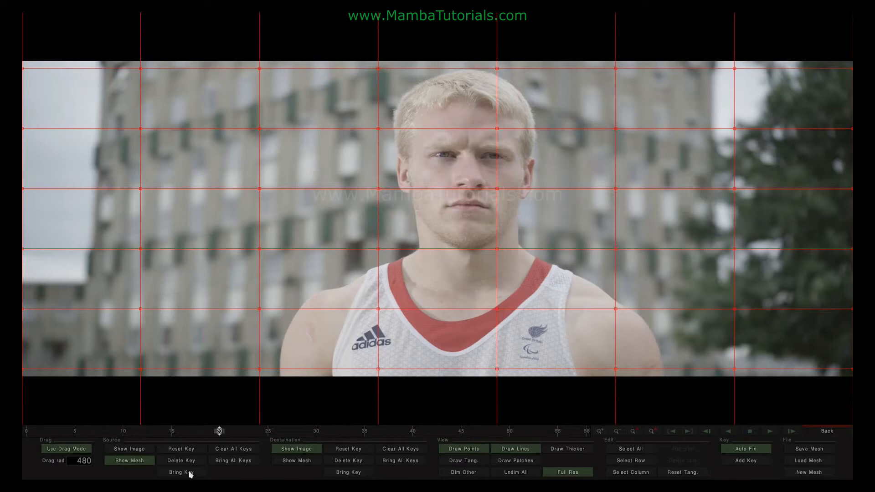
Switch back to the destination mesh and try Draw Points, Draw Lines and Draw Thicker
left_click(140, 463)
left_click(292, 462)
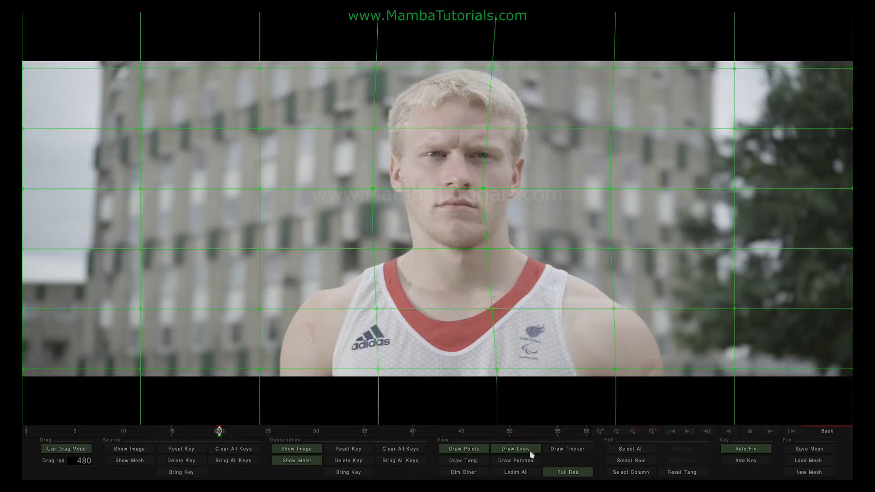
left_click(465, 451)
left_click(520, 451)
left_click(520, 451)
left_click(564, 452)
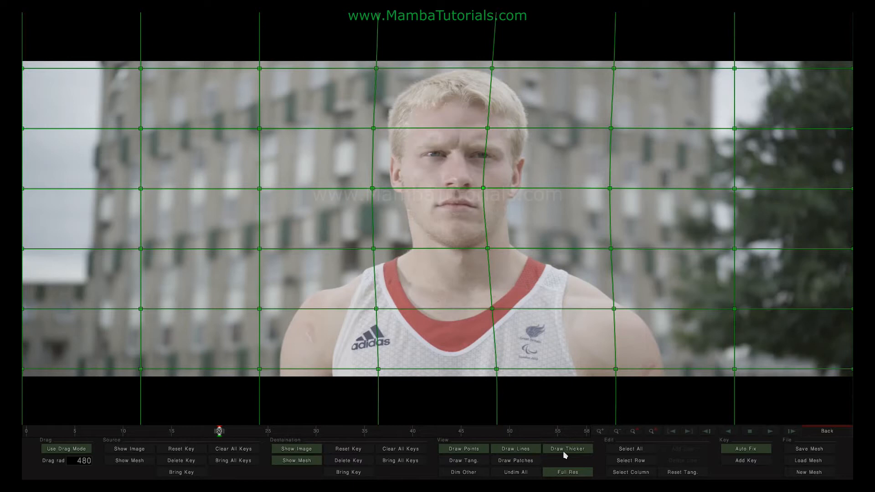
left_click(564, 451)
Show tangent handles, turn off drag mode, bend the nose's left tangent, and enable Draw Patches
left_click(462, 460)
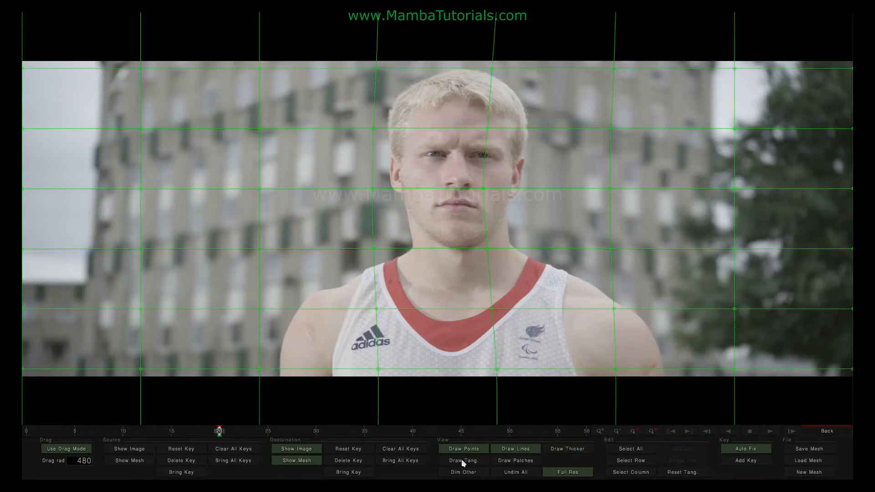
key("d")
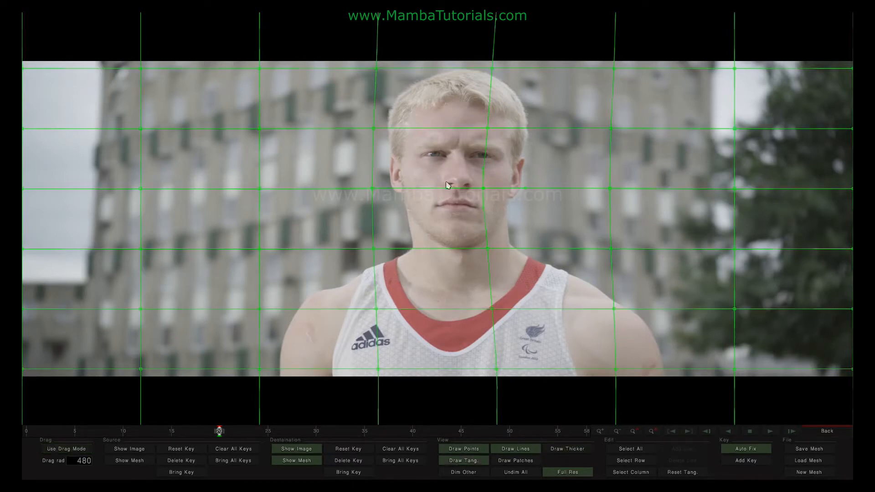
left_click_drag(449, 192, 454, 171)
left_click(512, 462)
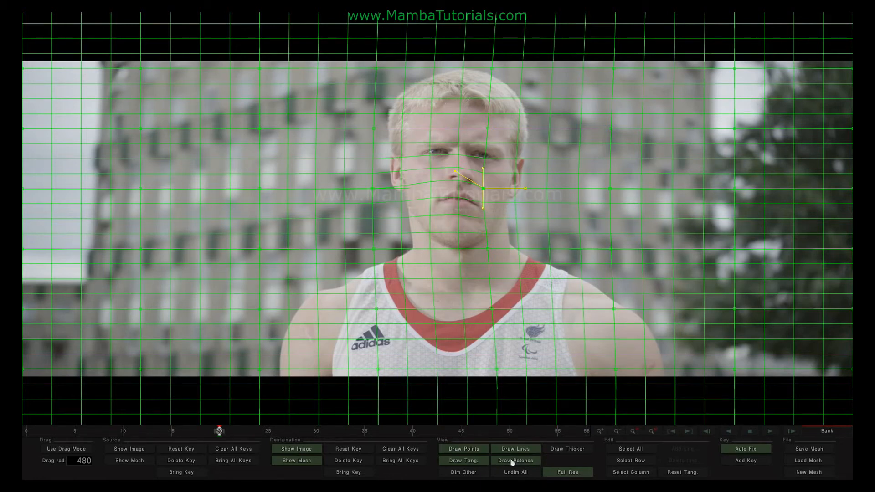
Hide patches, try Dim Other and Undim All, toggle Full Res, and reset the nose tangent
left_click(511, 462)
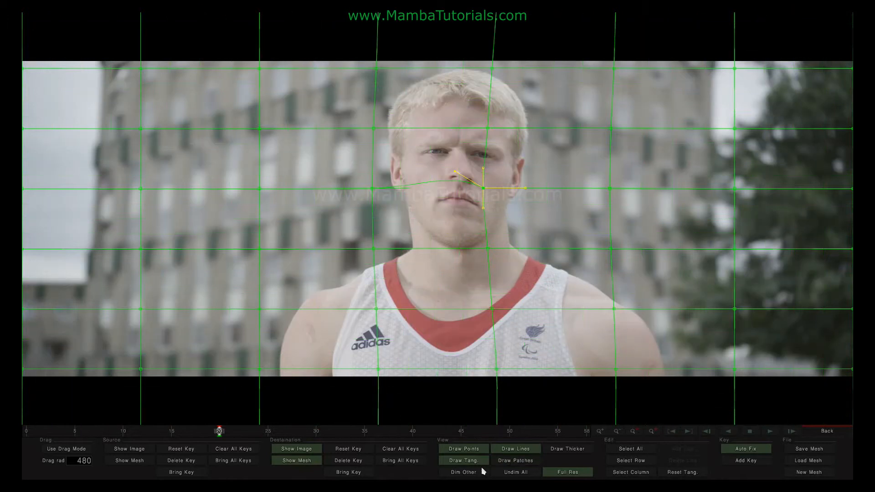
left_click(470, 474)
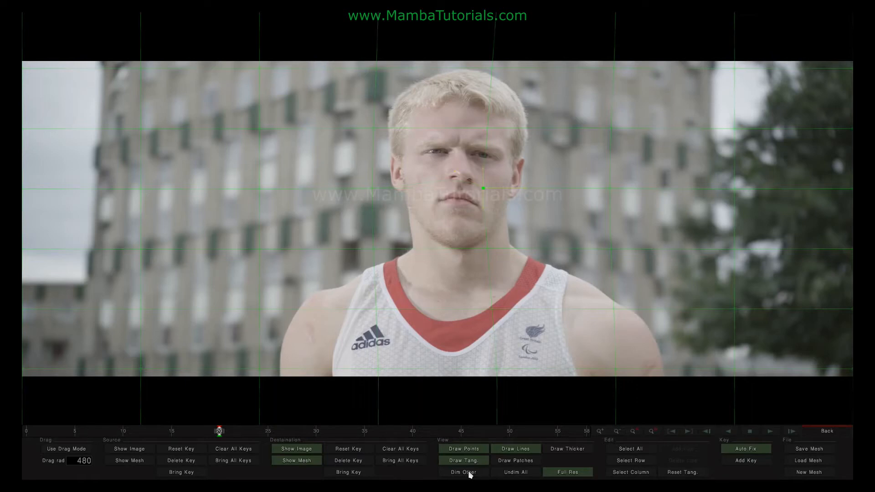
left_click(519, 475)
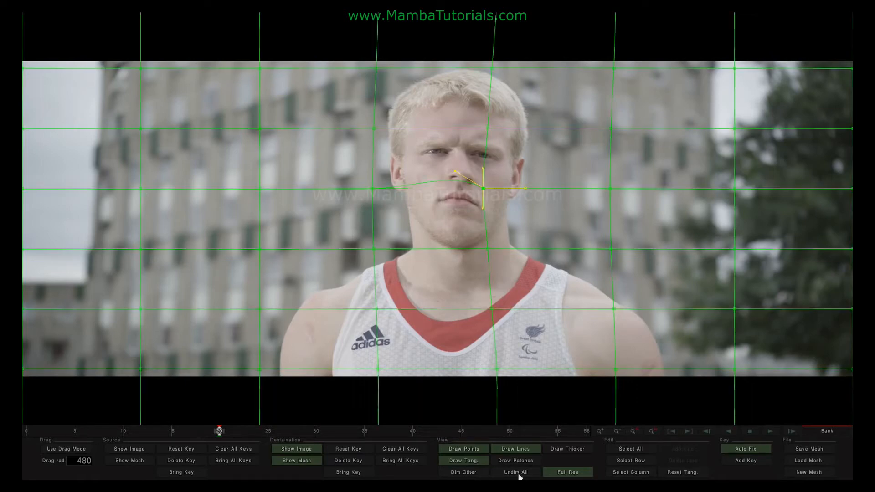
left_click(566, 474)
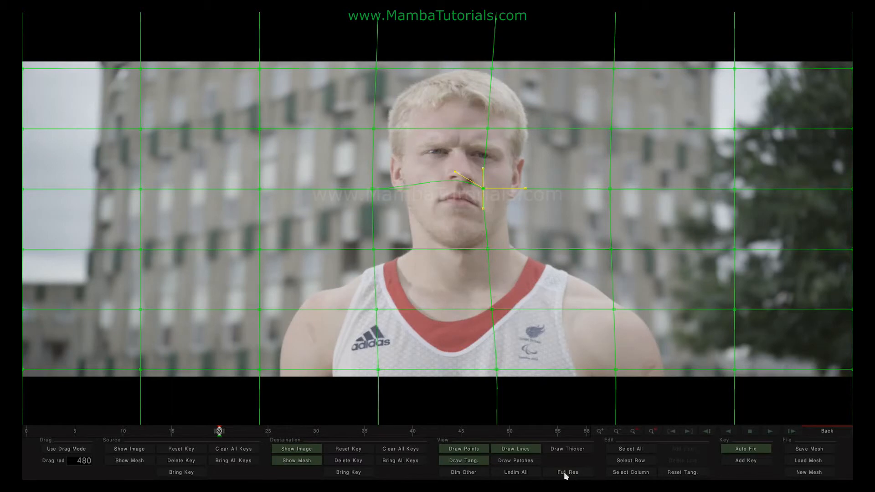
left_click(566, 474)
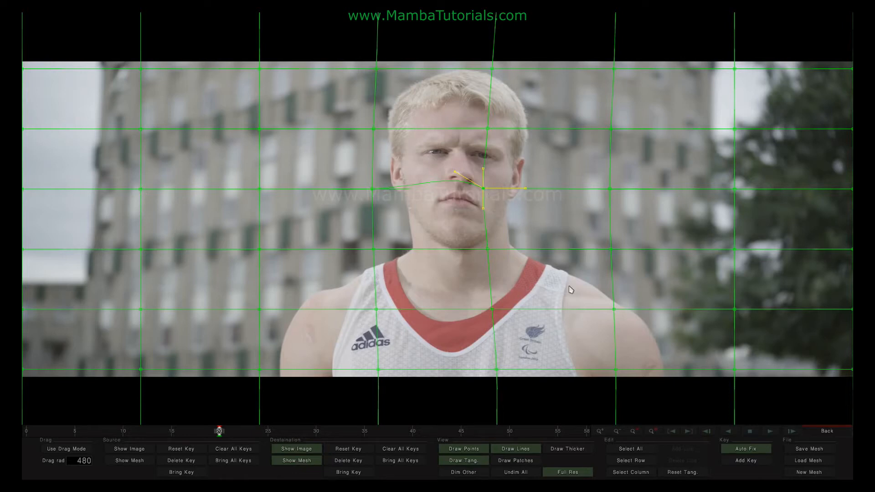
left_click(679, 474)
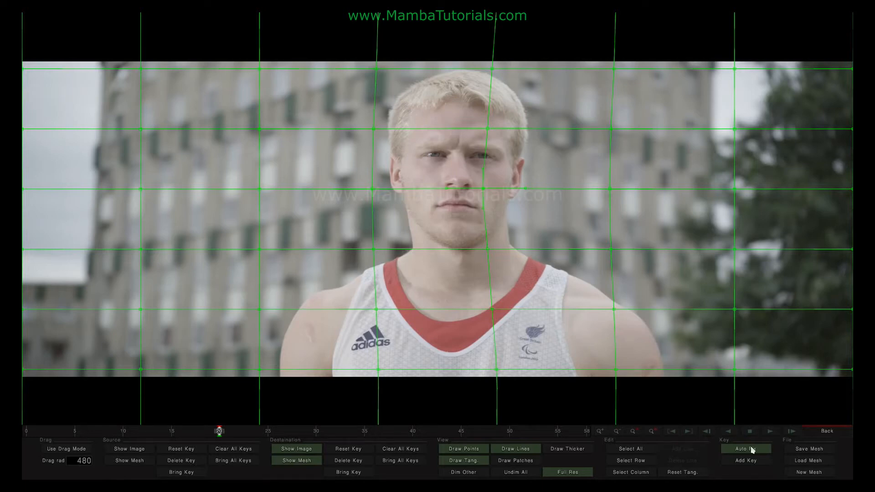
At frame 47, pull the mesh point beside the nose right and turn off Auto Fix
left_click_drag(219, 431, 480, 430)
left_click_drag(483, 188, 559, 190)
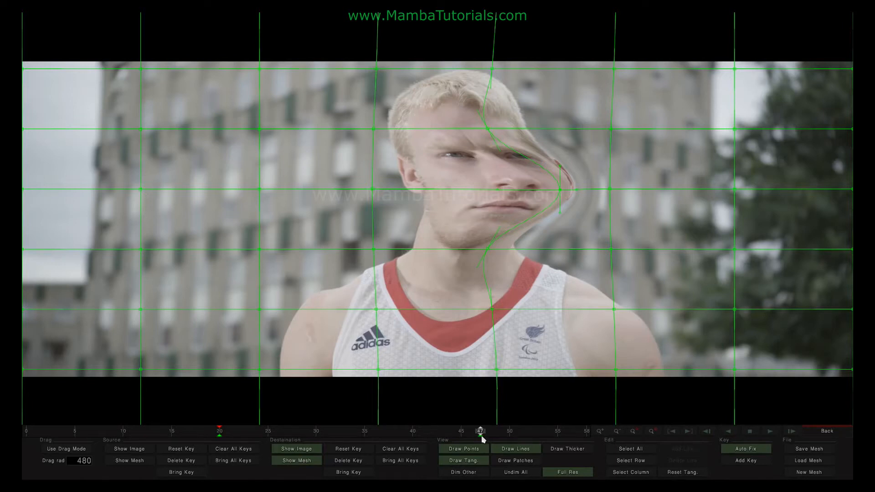
left_click(739, 449)
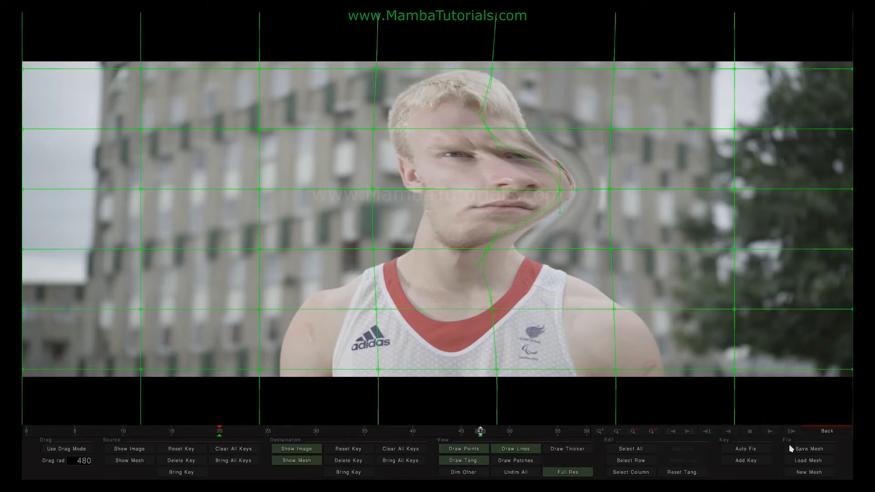
Rebuild the mesh with horizontal subdivision 3, accepting the loss of keyframes
left_click(806, 472)
left_click(470, 438)
key("BackSpace")
type("3")
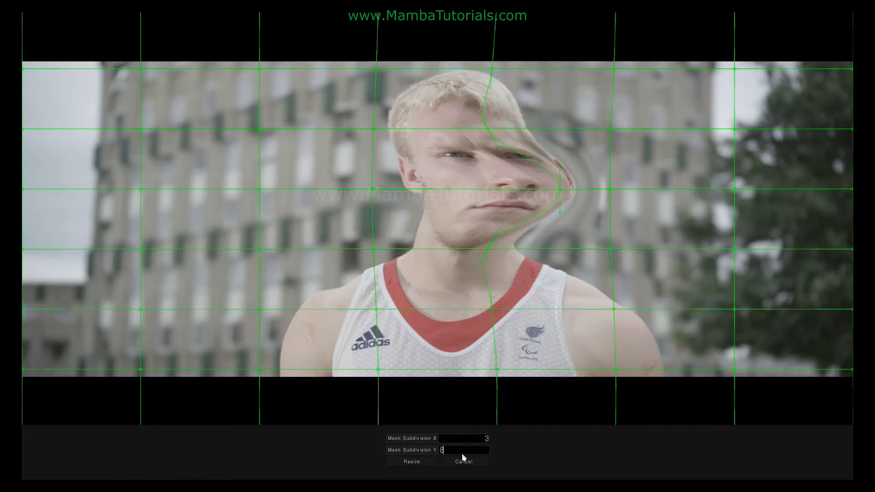
key("Return")
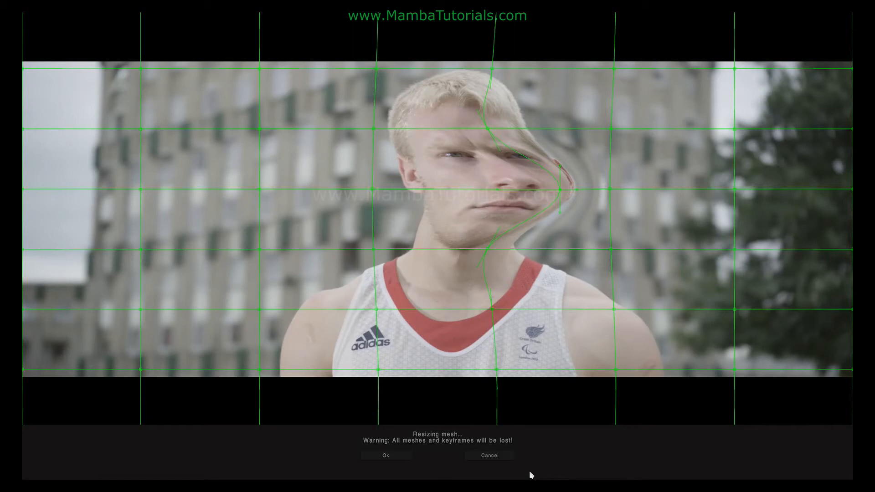
left_click(383, 456)
Step back to frame 45 and reopen New Mesh with X subdivision set to 1
key("Left")
key("Left")
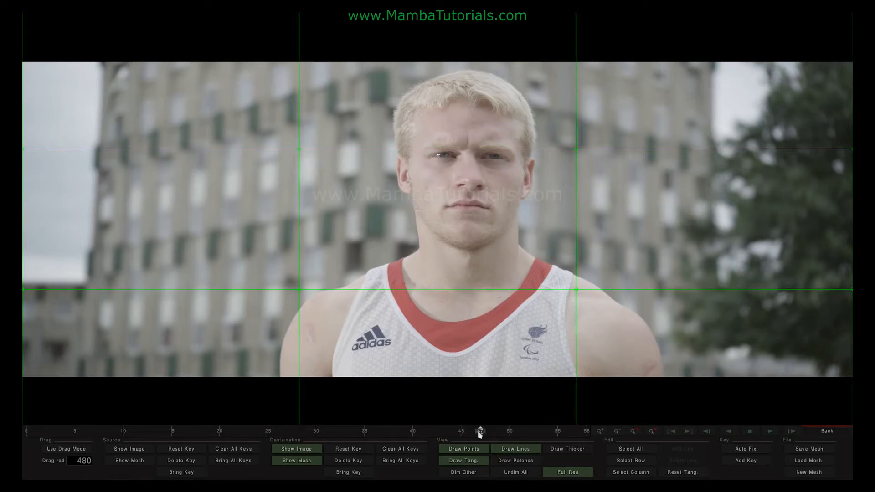
left_click(809, 472)
left_click(466, 440)
type("1")
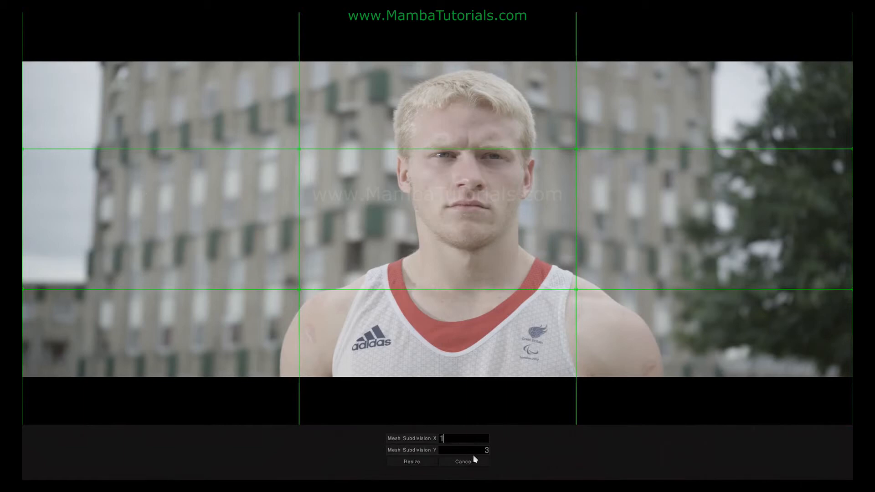
Apply the 1-subdivision mesh and add a vertical line slid to the face centre
left_click(415, 462)
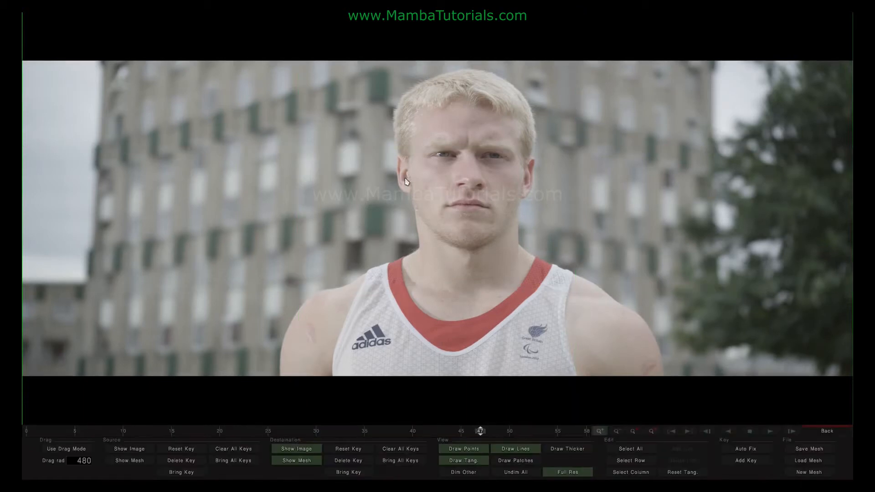
scroll(407, 182, "down", 1)
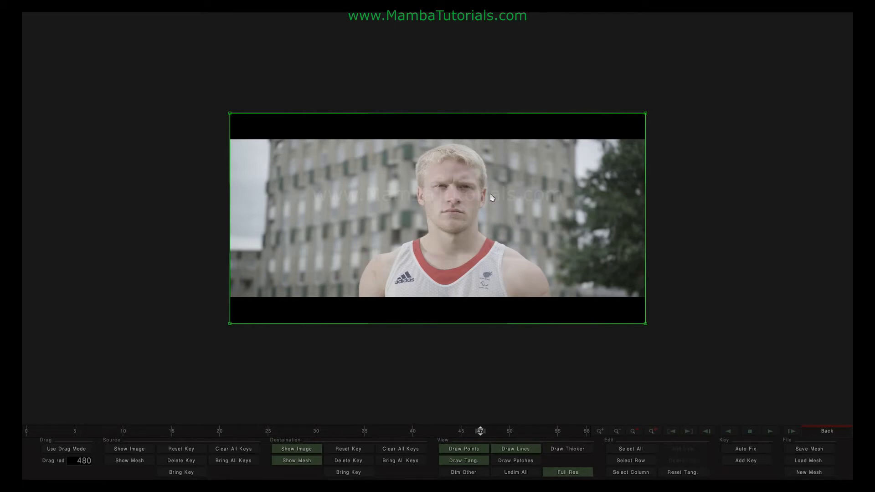
left_click(230, 114)
left_click(630, 472)
left_click(681, 450)
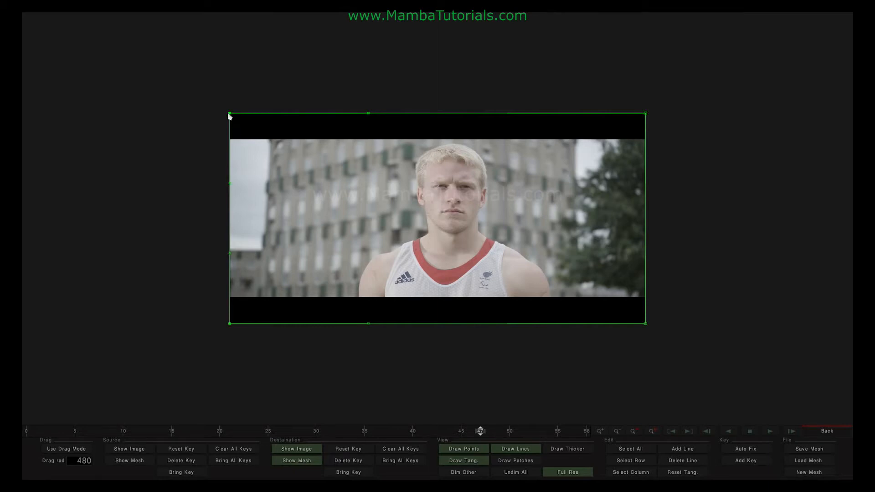
left_click_drag(230, 117, 453, 119)
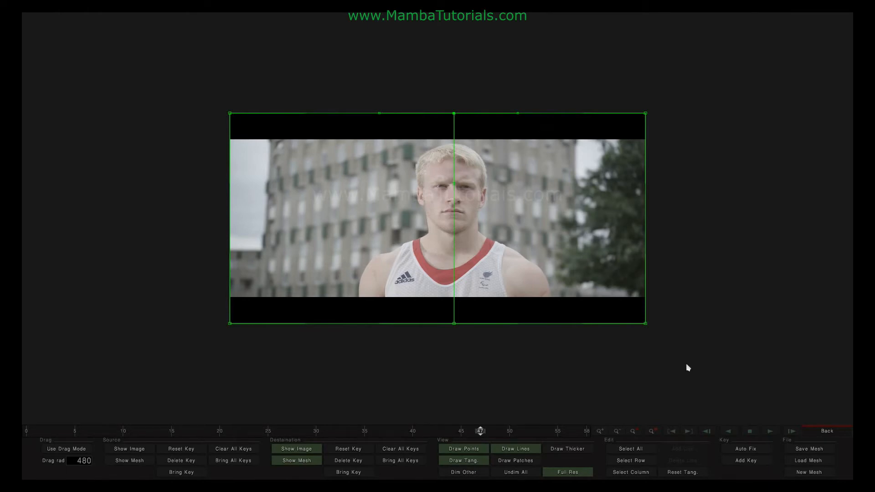
Add a horizontal line at eye level and vertical lines left and right of the face centre
left_click(622, 463)
left_click_drag(454, 121, 455, 199)
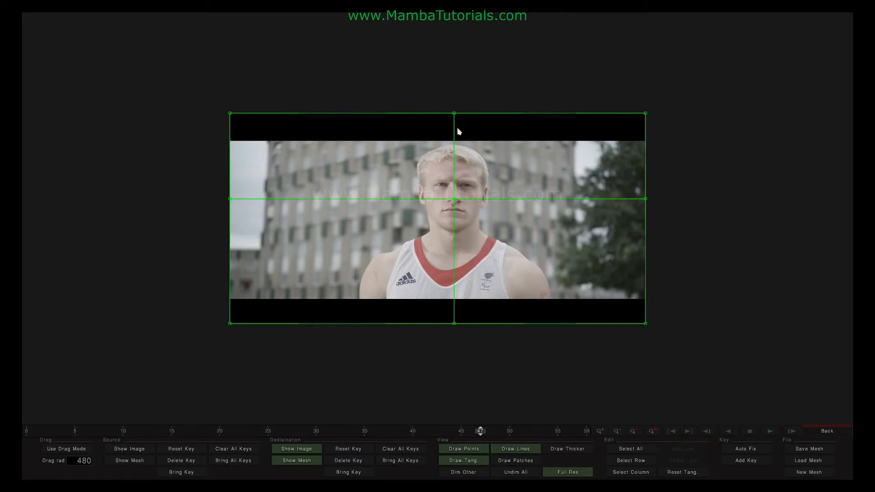
left_click(455, 114)
left_click(632, 473)
left_click_drag(454, 115, 418, 117)
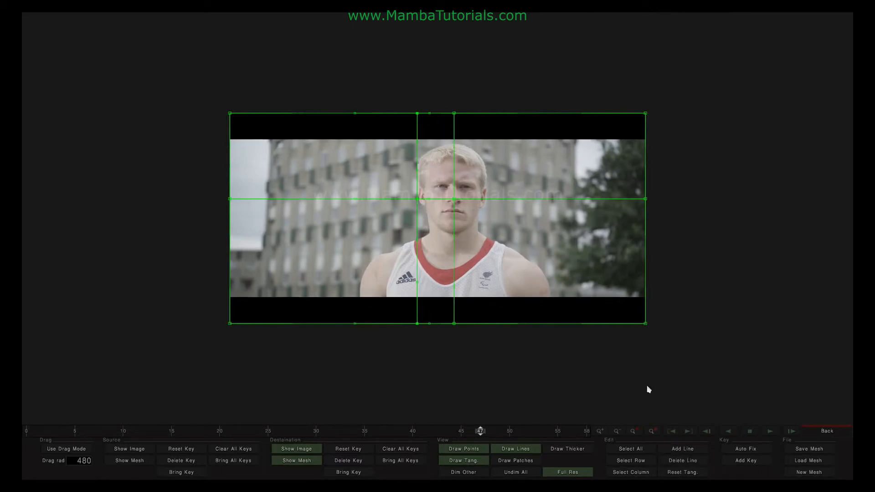
left_click(682, 449)
left_click_drag(416, 117, 579, 114)
scroll(546, 244, "up", 1)
Pull the central mesh point to reshape the face and add a vertical line left of it
mouse_move(471, 181)
left_mouse_down()
mouse_move(471, 191)
mouse_move(479, 185)
mouse_move(468, 174)
mouse_move(471, 196)
mouse_move(479, 189)
mouse_move(460, 188)
mouse_move(468, 187)
left_mouse_up()
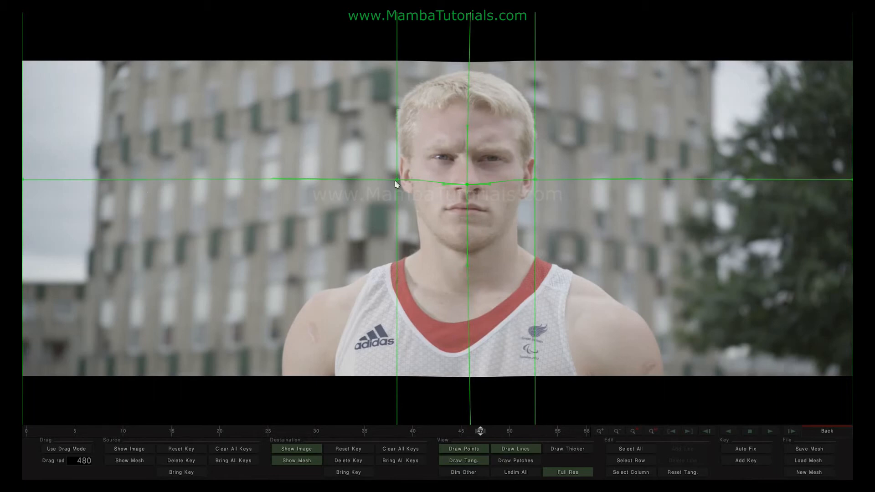
mouse_move(469, 187)
left_mouse_down()
mouse_move(469, 105)
mouse_move(470, 219)
mouse_move(468, 162)
mouse_move(469, 177)
left_mouse_up()
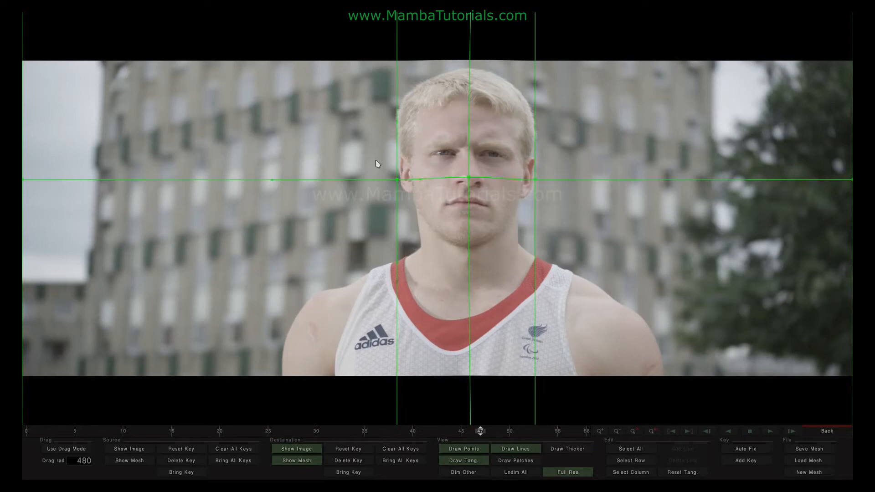
left_click(621, 475)
left_click(398, 180)
left_click(374, 275)
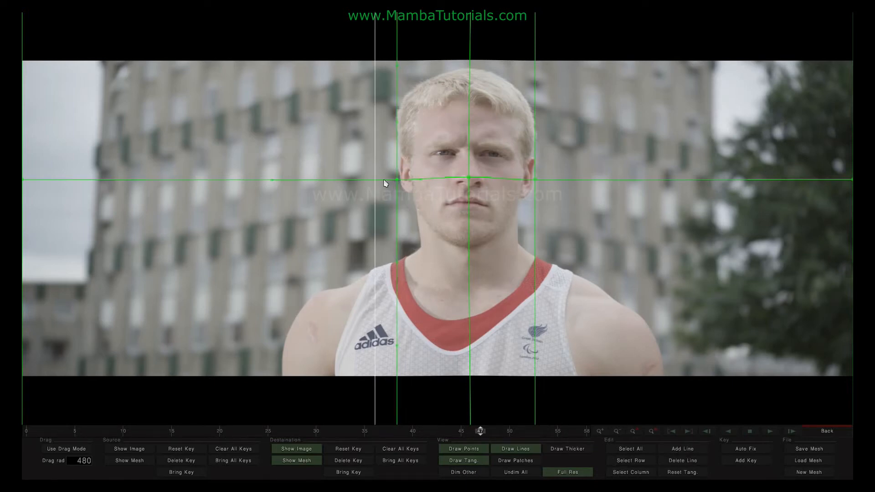
left_click_drag(471, 181, 467, 206)
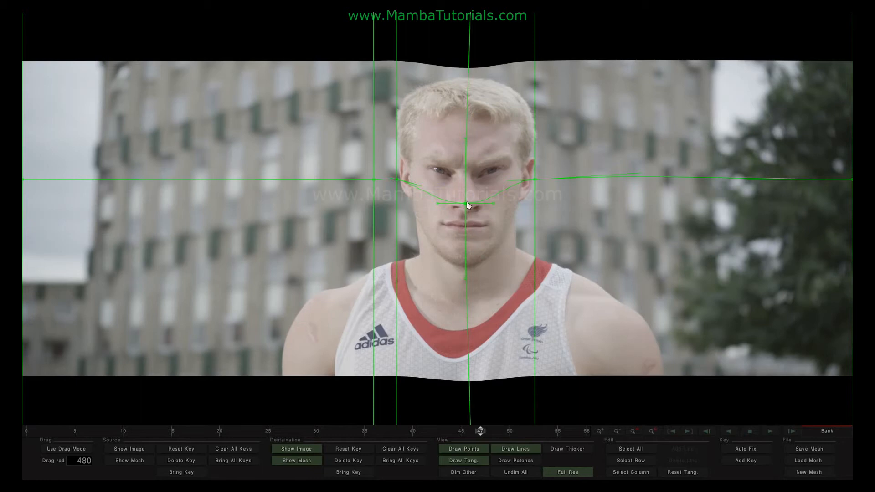
Close the mesh editor and set the boy clip's warp Grade to 100 in the Curves view
left_click(817, 431)
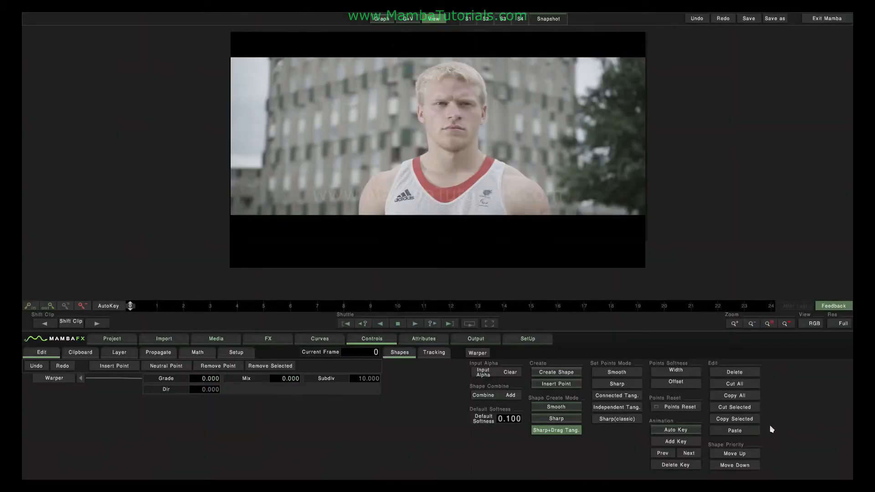
left_click(320, 338)
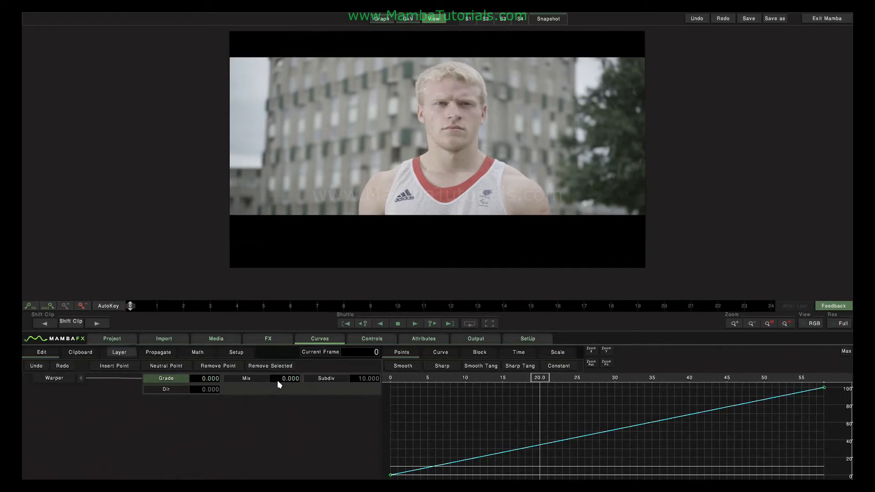
left_click(173, 381)
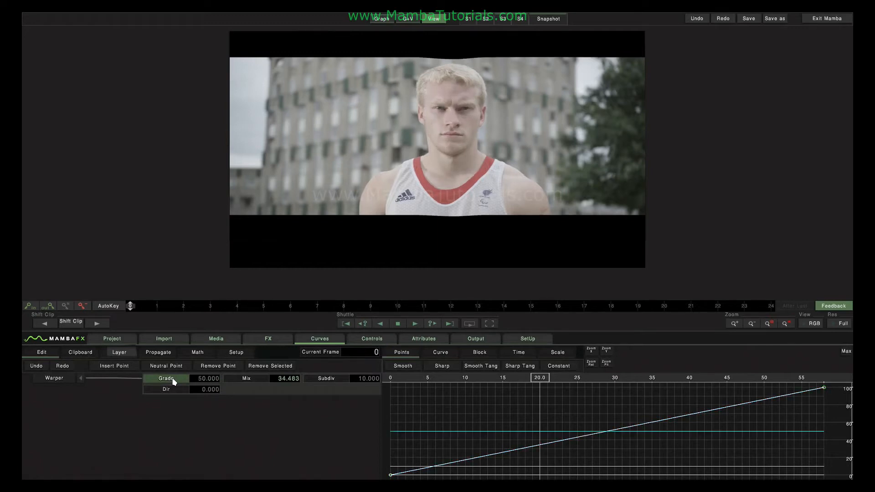
left_click_drag(201, 383, 22, 376)
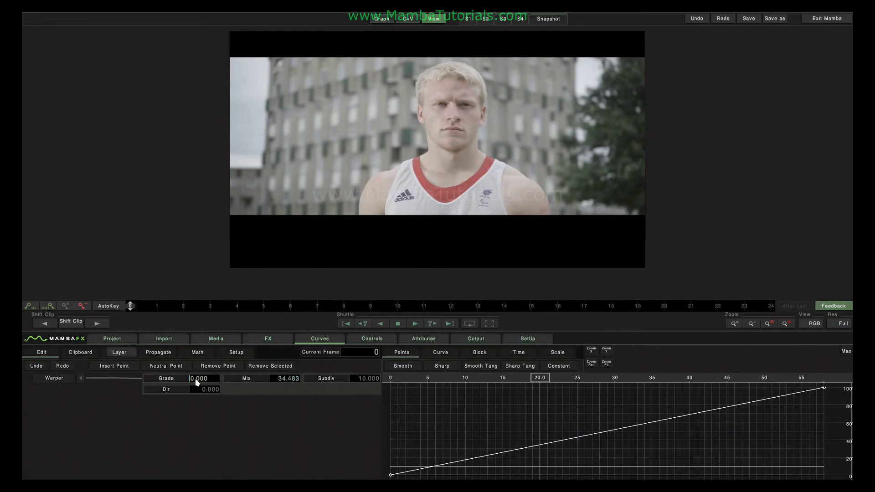
left_click_drag(203, 381, 833, 378)
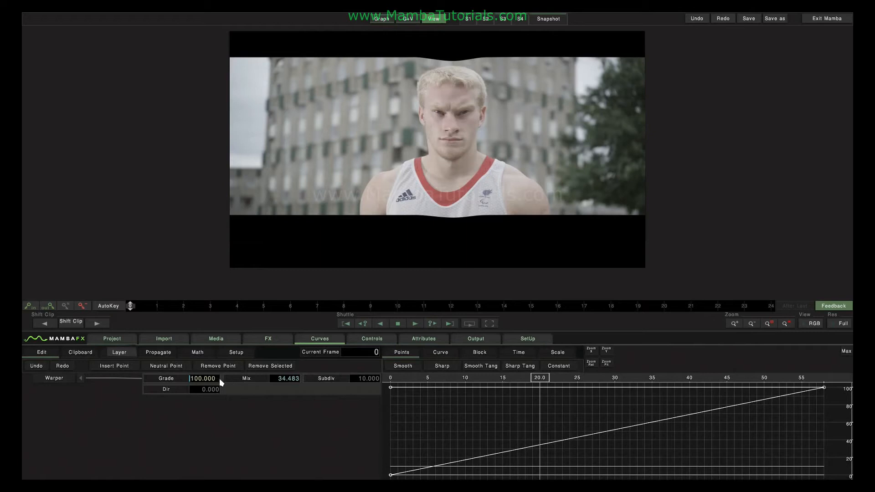
left_click_drag(219, 378, 321, 379)
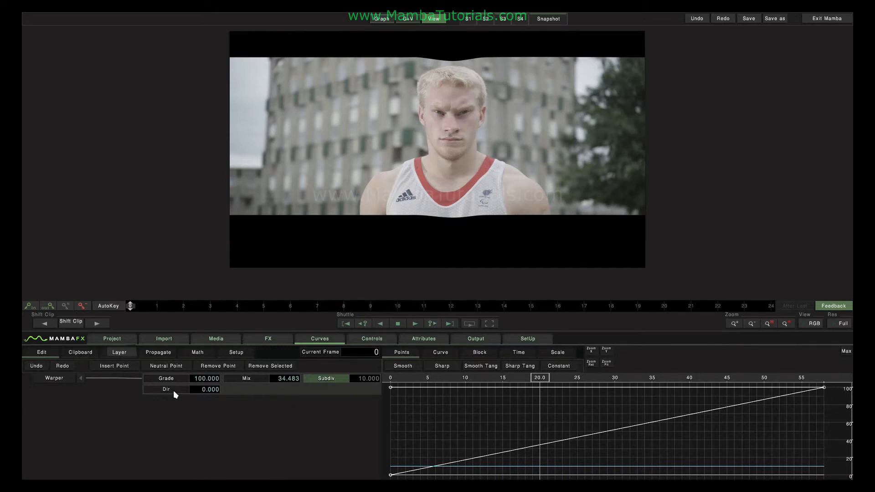
Set the warp Dir value to 1 and preview the warp at frame 10
left_click(201, 391)
type("1")
key("Return")
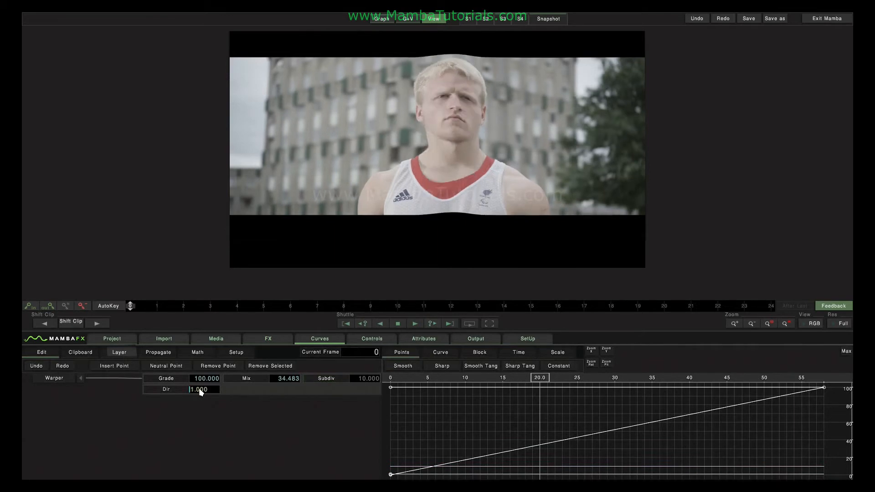
left_click(469, 386)
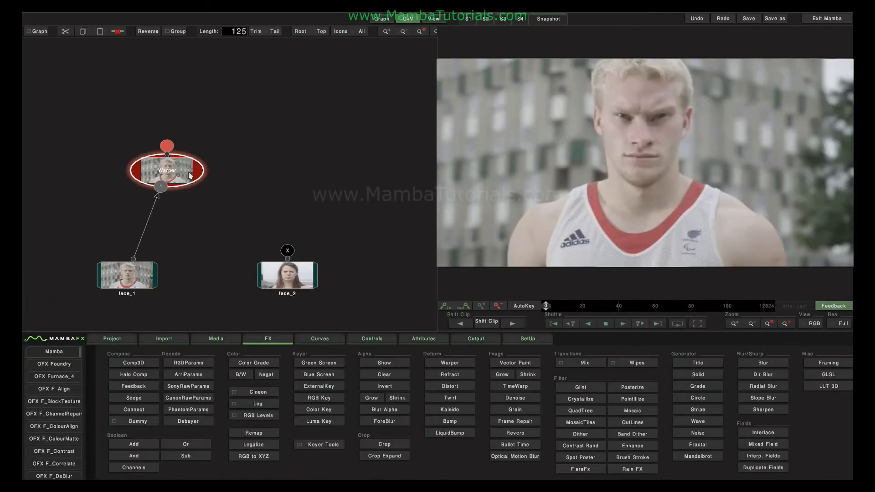
Add Framing nodes above the face_1 and face_2 clips
left_click(128, 275)
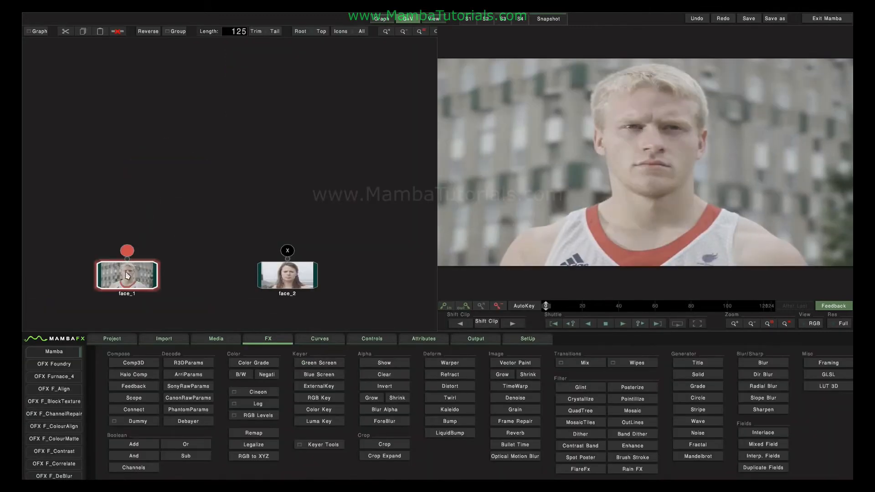
left_click(828, 363)
left_click(301, 272)
left_click(827, 363)
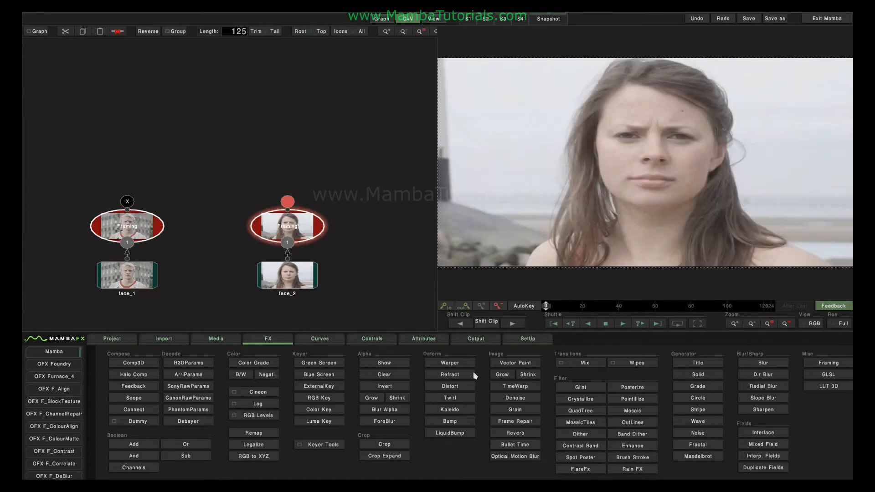
Test a NonLinear-Mix of both framed faces and scale face_1's Framing to 126.667
left_click(594, 361)
left_click(590, 345)
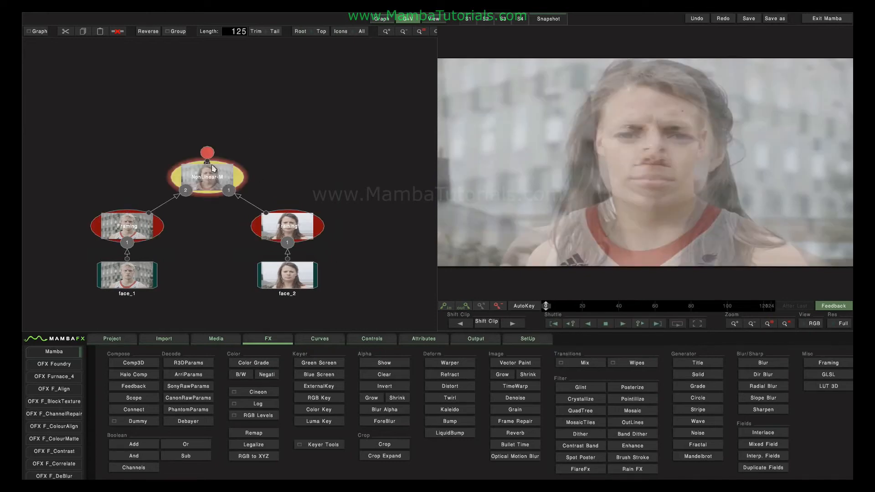
left_click_drag(211, 164, 208, 144)
double_click(210, 145)
left_click(134, 228)
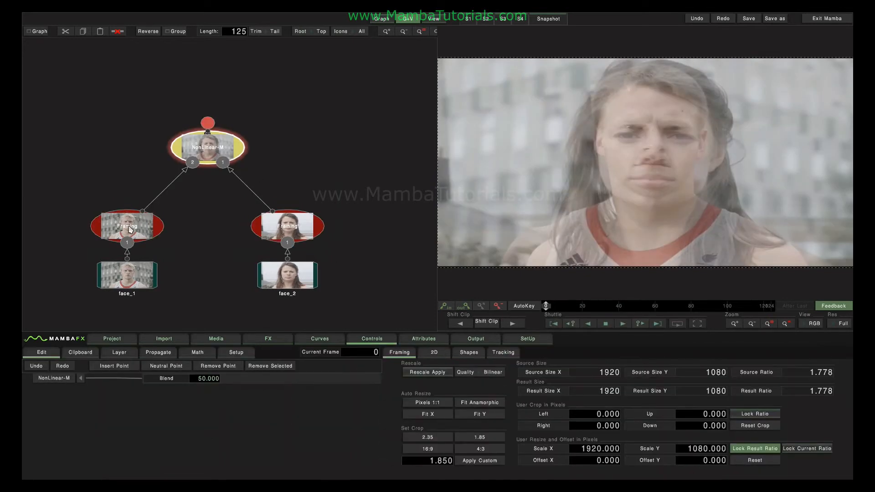
left_click_drag(757, 151, 778, 143)
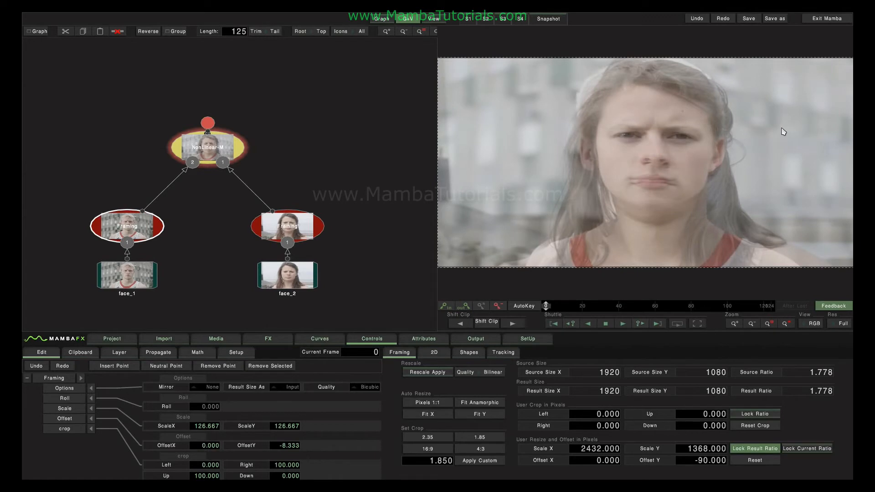
Delete the NonLinear-Mix node and select both Framing nodes
left_click(215, 148)
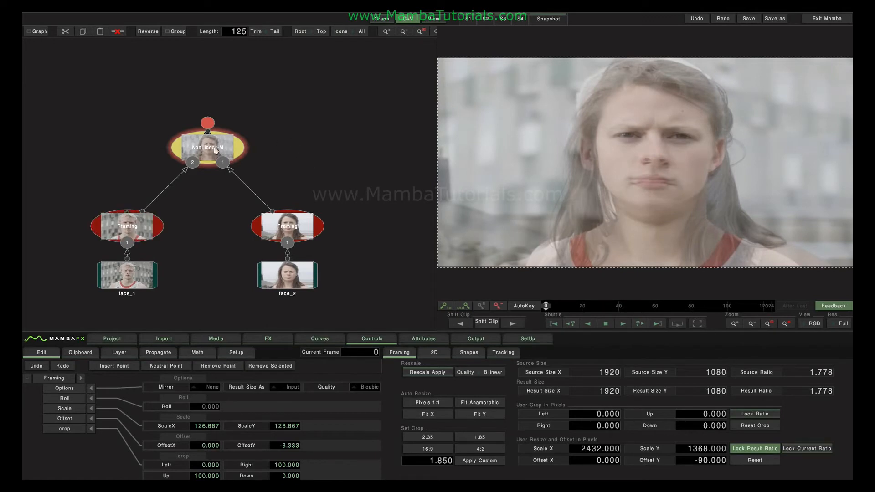
key("Delete")
left_click_drag(95, 166, 334, 236)
Add a Warper joining both framed faces and reset its mesh to a single 1×1 cell
left_click(269, 339)
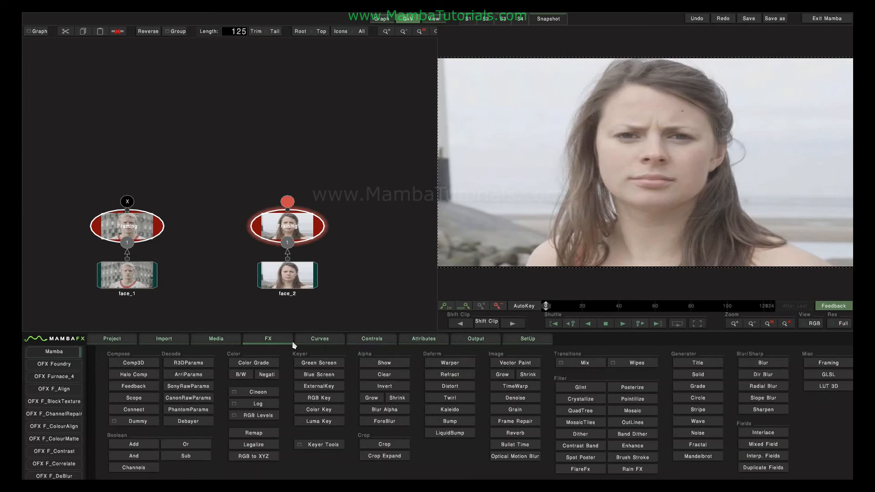
left_click(450, 364)
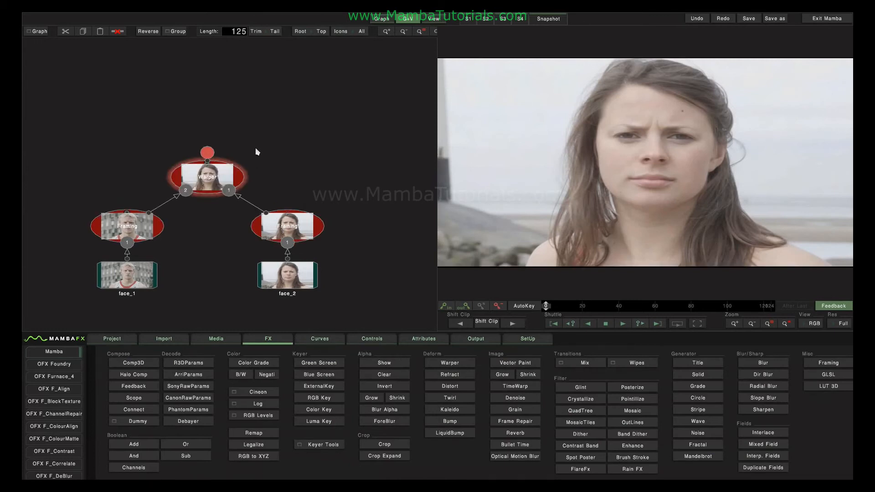
left_click(227, 195)
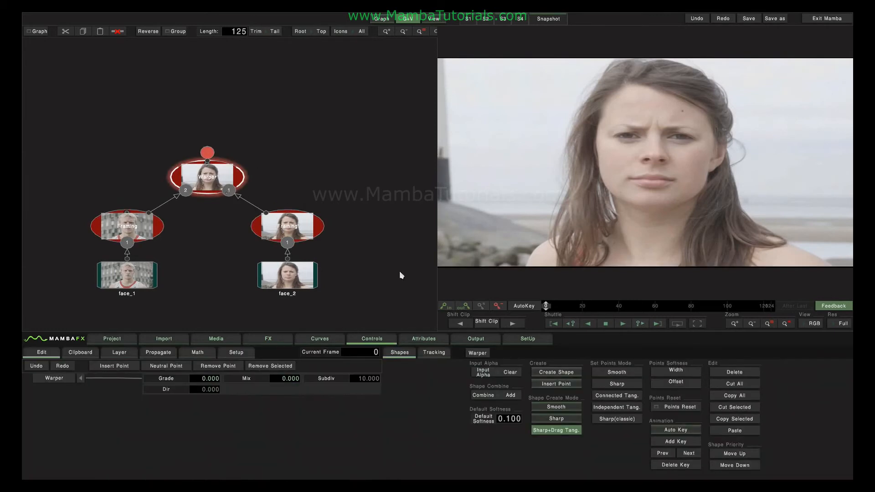
left_click(477, 354)
left_click(801, 471)
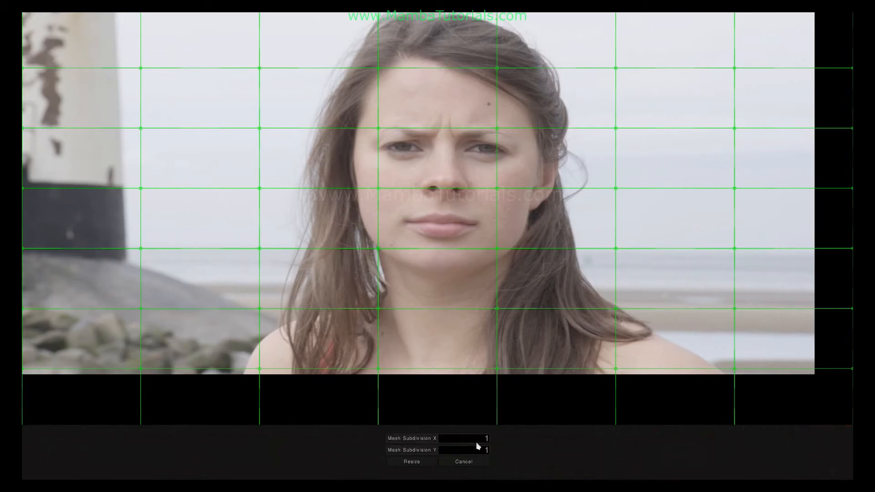
left_click(414, 464)
left_click(412, 463)
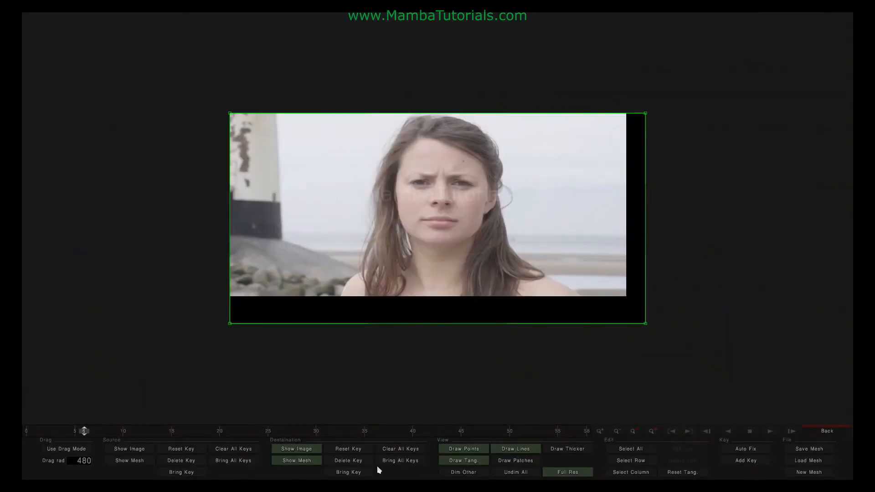
At frame 0, toggle the man's and woman's images to compare, ending with the woman's image shown
left_click_drag(83, 430, 22, 433)
left_click(299, 451)
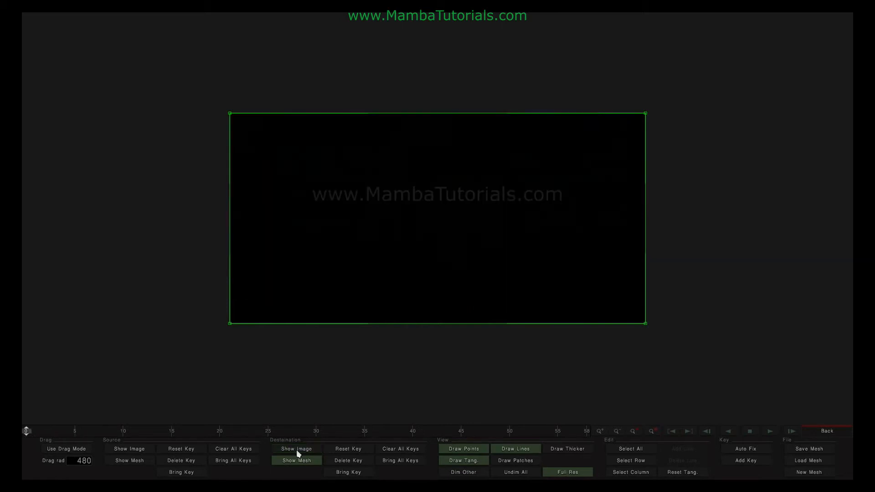
left_click(297, 451)
left_click(297, 451)
left_click(297, 451)
left_click(298, 451)
left_click(297, 451)
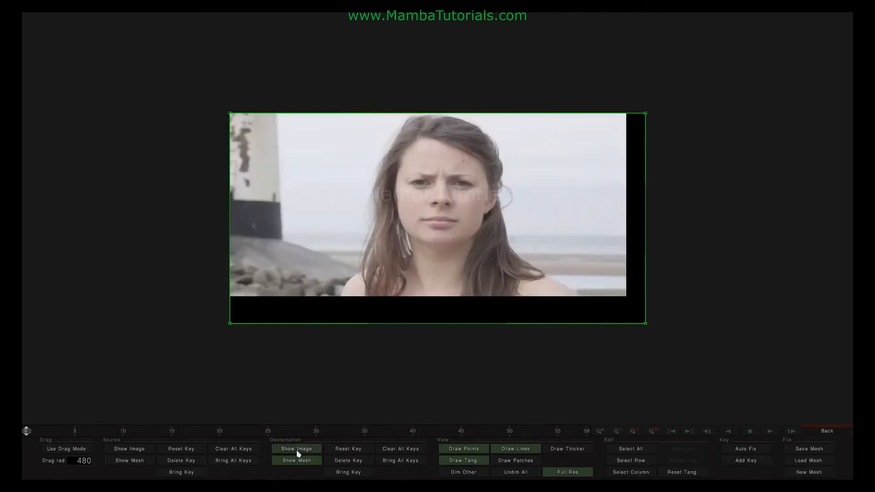
left_click(297, 451)
left_click(122, 450)
left_click(122, 450)
left_click(122, 450)
left_click(123, 450)
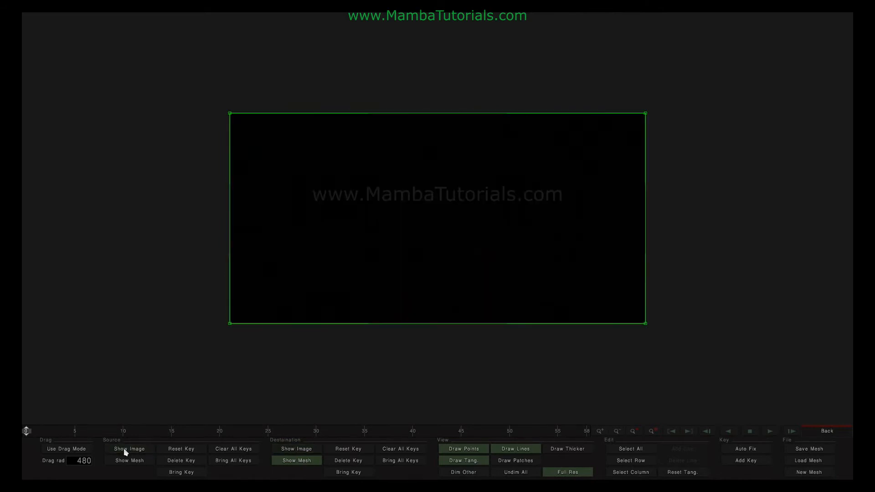
left_click(297, 449)
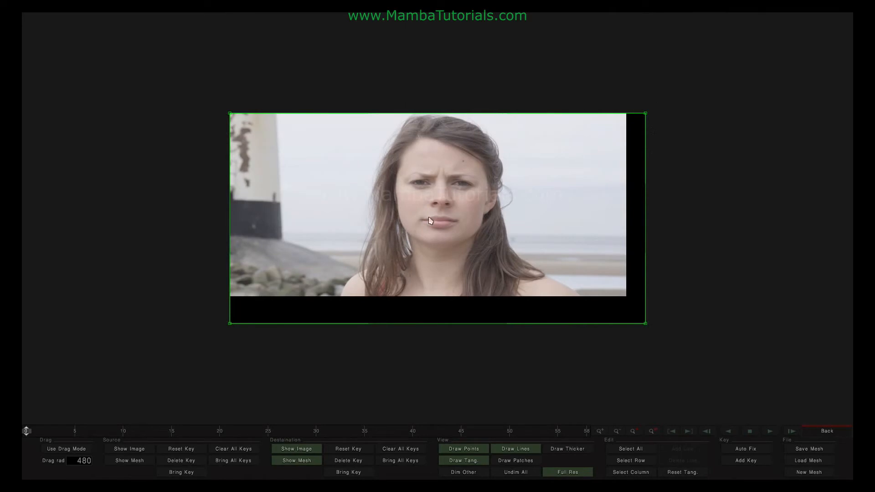
Switch back to the man's image and mesh, preview the morph, and show the source mesh again
left_click(298, 449)
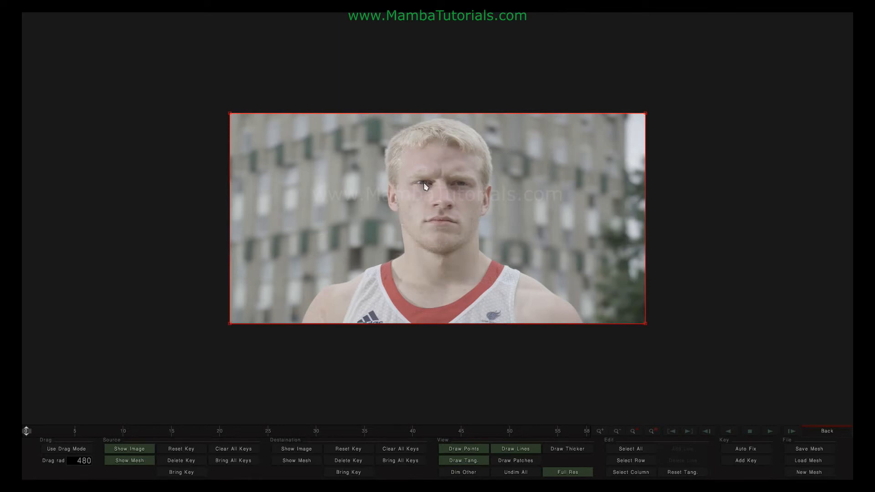
left_click(297, 449)
left_click(129, 460)
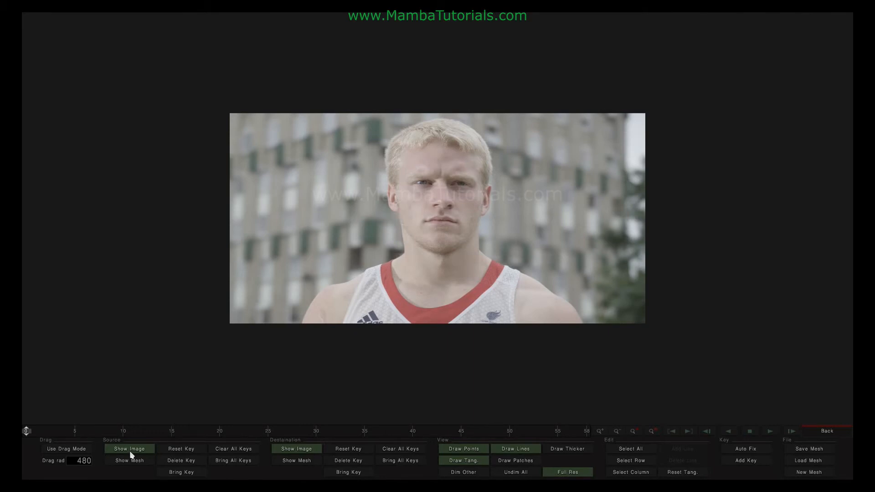
mouse_move(66, 434)
left_mouse_down()
mouse_move(816, 434)
mouse_move(468, 445)
mouse_move(127, 439)
mouse_move(231, 450)
mouse_move(710, 453)
mouse_move(21, 440)
left_mouse_up()
left_click(130, 460)
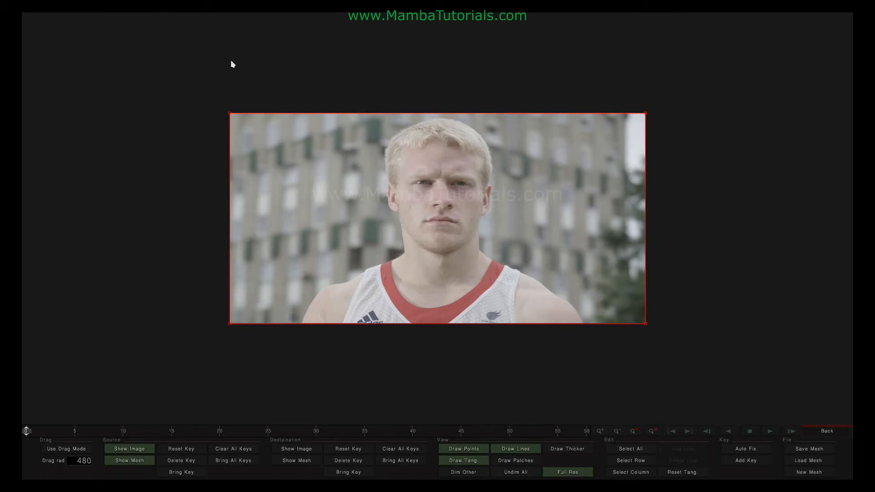
Add two vertical mesh lines through the man's eyes
left_click(631, 461)
left_click(679, 450)
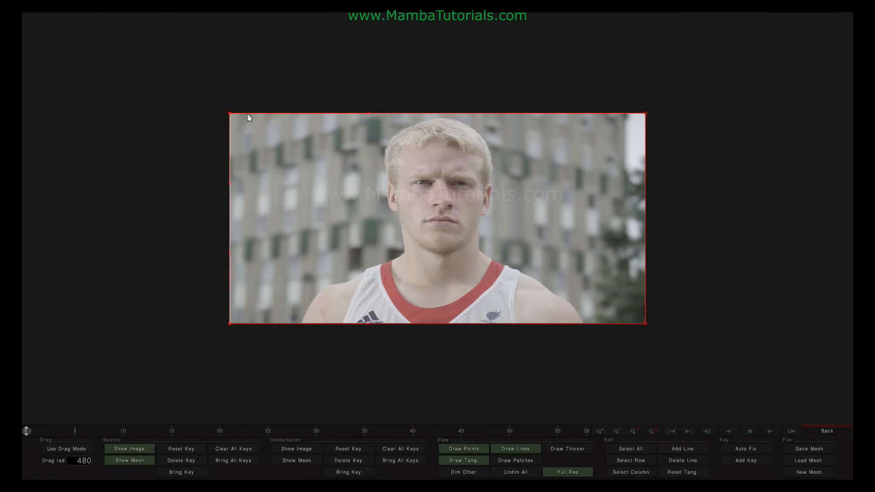
left_click(423, 122)
left_click(685, 449)
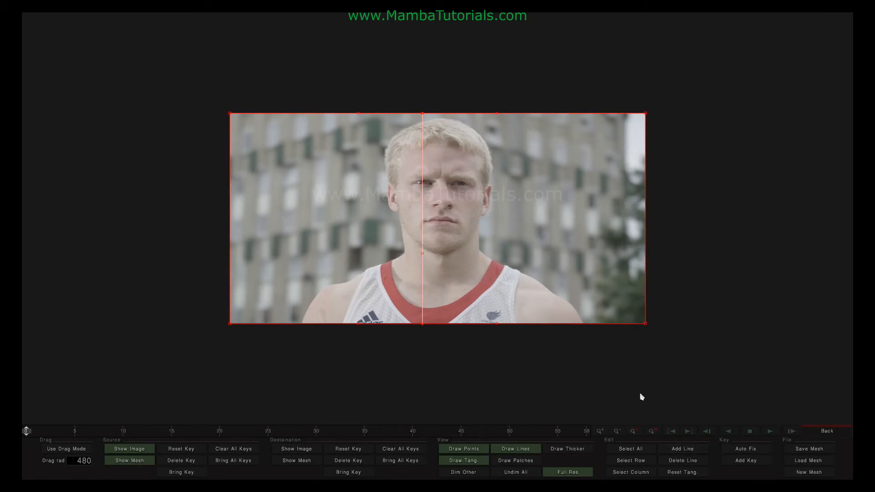
left_click(460, 117)
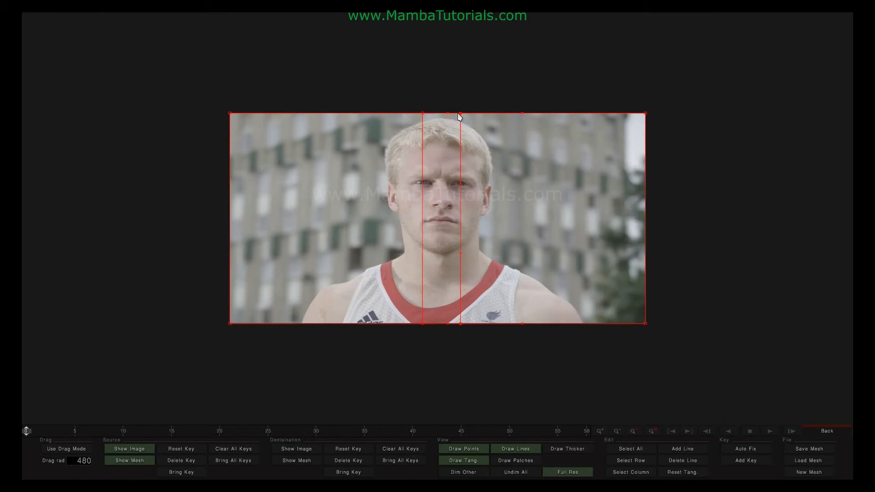
left_click(464, 123)
Add a horizontal line through the man's eyes, nudge the eye point, and key frame 0
left_click(633, 465)
left_click(463, 183)
scroll(375, 82, "up", 5)
left_click_drag(377, 79, 378, 73)
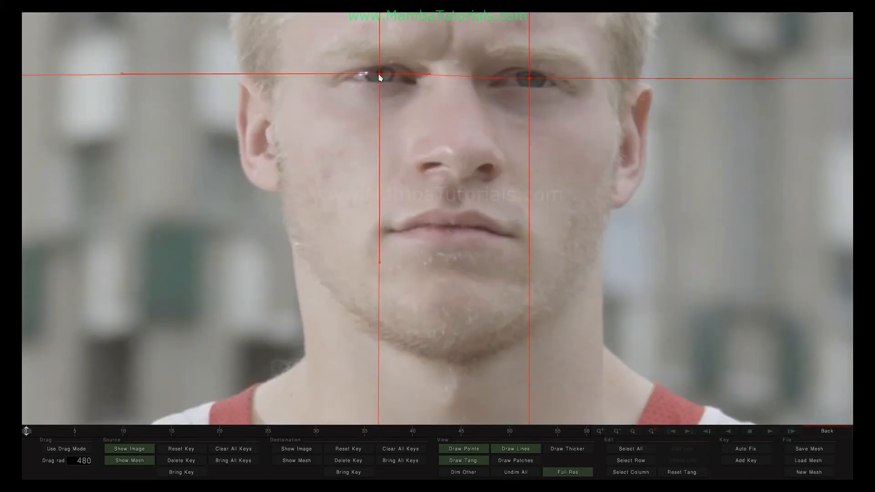
scroll(529, 75, "down", 5)
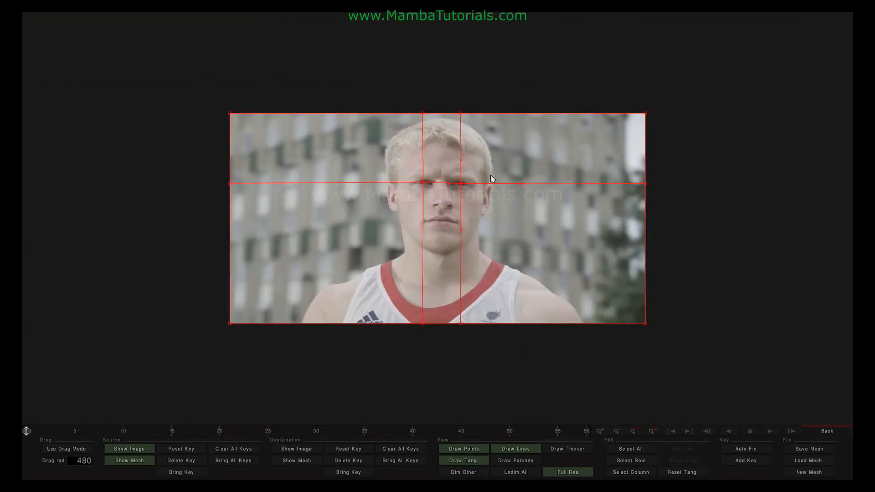
left_click(747, 460)
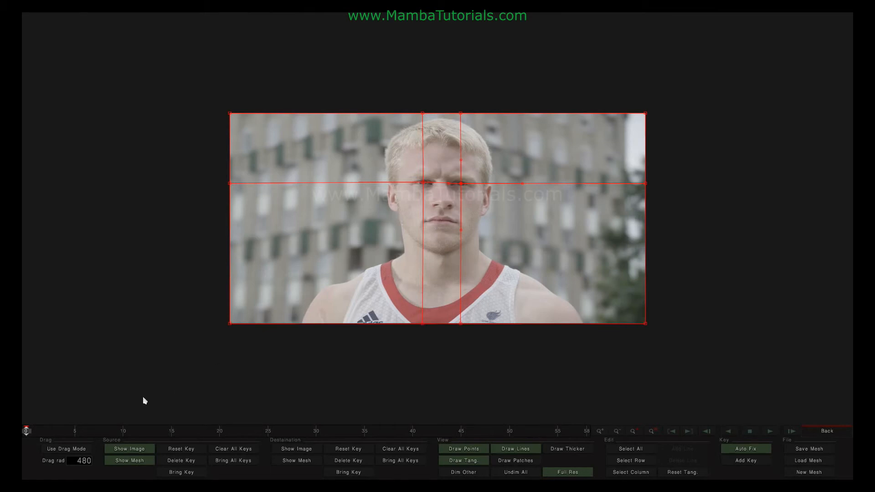
Preview the morph to the end, return to the first frame, and hide the man's image
left_click_drag(30, 434, 581, 443)
key("Home")
left_click(139, 451)
Show the woman's image and green mesh and drag both eye points onto her eyes
left_click(137, 460)
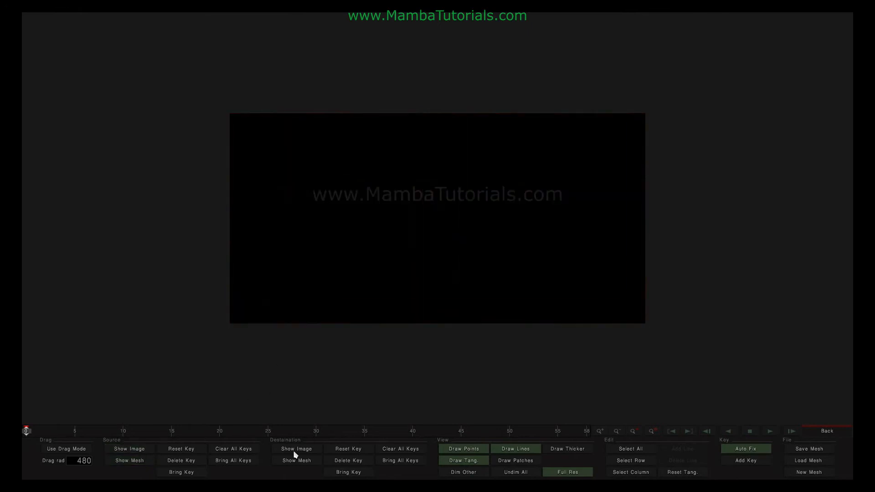
left_click(295, 450)
left_click(295, 460)
scroll(456, 228, "up", 3)
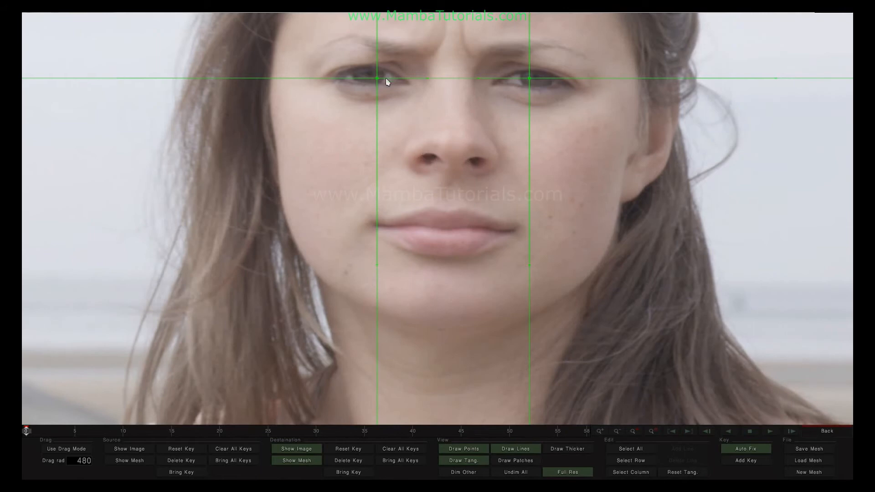
left_click_drag(379, 80, 372, 75)
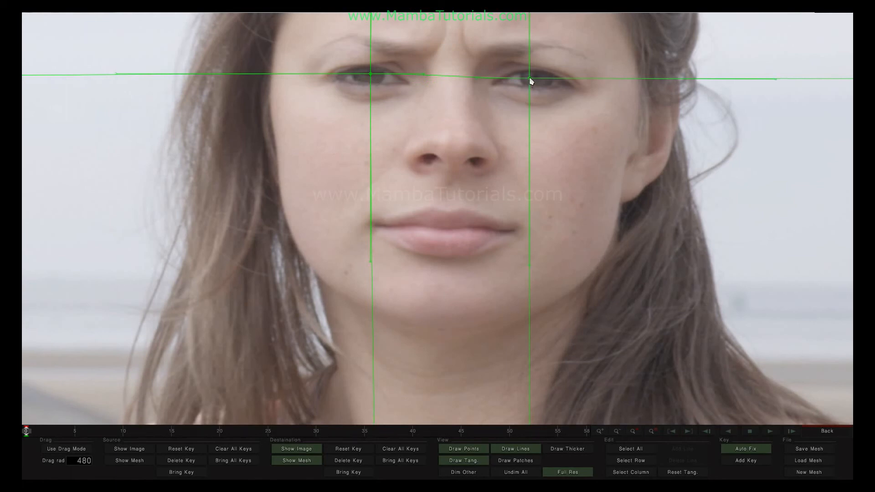
left_click_drag(530, 79, 538, 78)
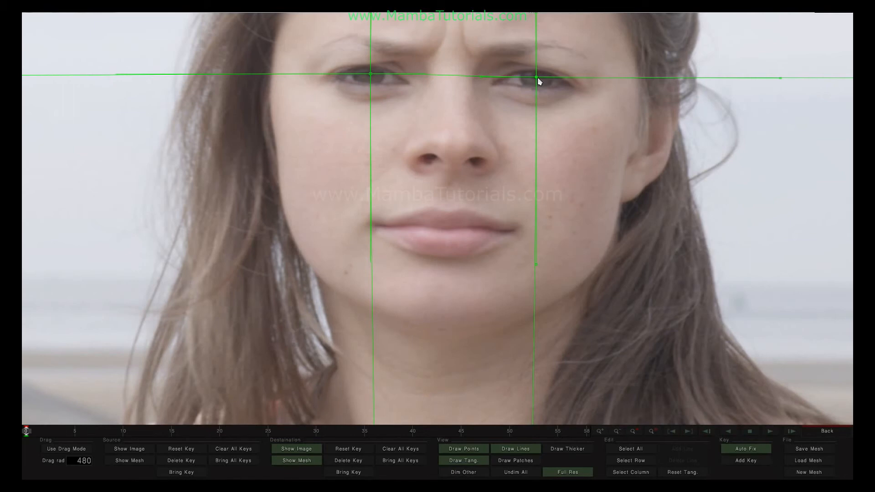
scroll(539, 81, "down", 3)
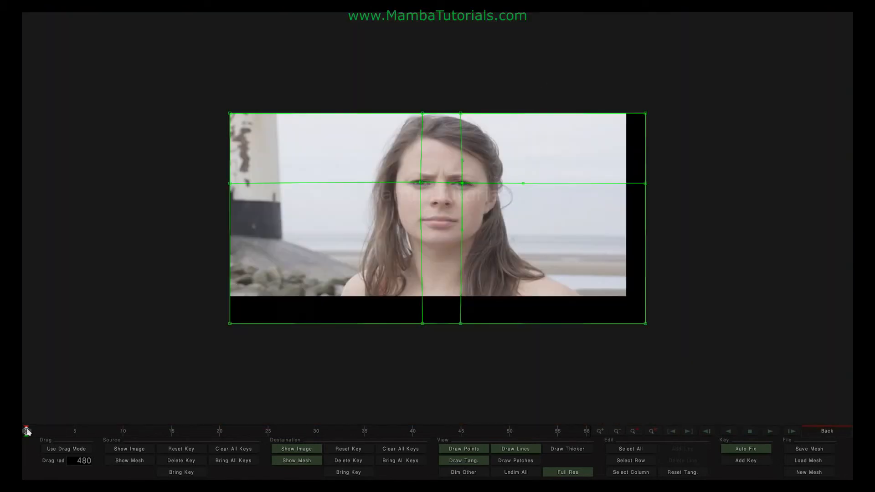
Bring back the man's image and scrub the timeline to preview the eye-aligned morph
left_click(116, 449)
left_click_drag(26, 431, 453, 432)
scroll(469, 251, "up", 3)
key("Home")
left_click_drag(203, 455, 131, 465)
left_click(131, 463)
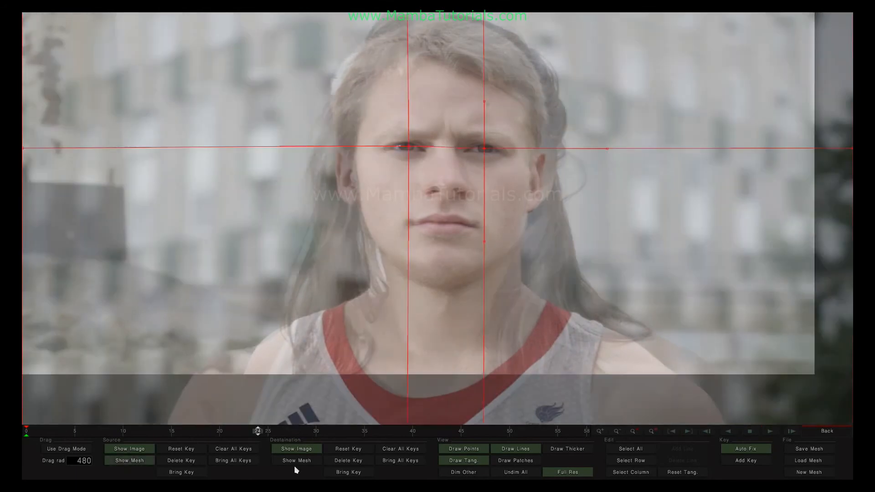
left_click(291, 463)
left_click_drag(52, 443, 23, 447)
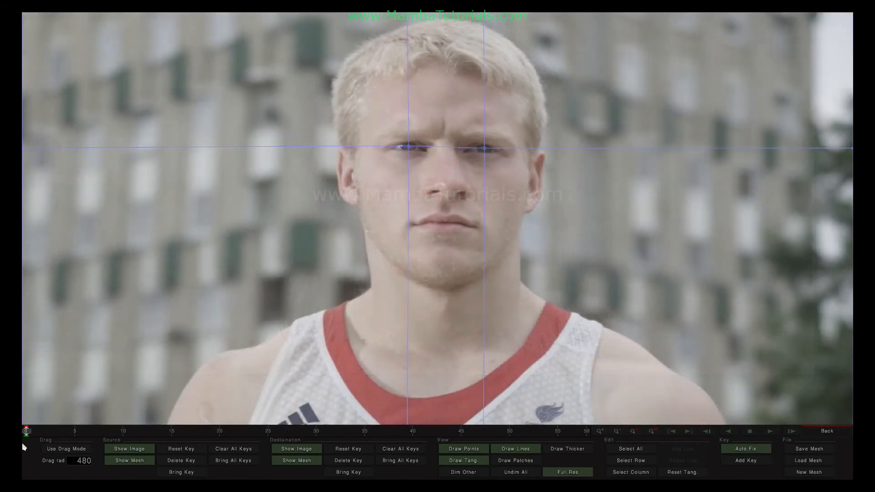
left_click(294, 462)
left_click(130, 461)
left_click(298, 462)
left_click(299, 461)
left_click_drag(218, 432, 565, 461)
left_click_drag(446, 455, 340, 462)
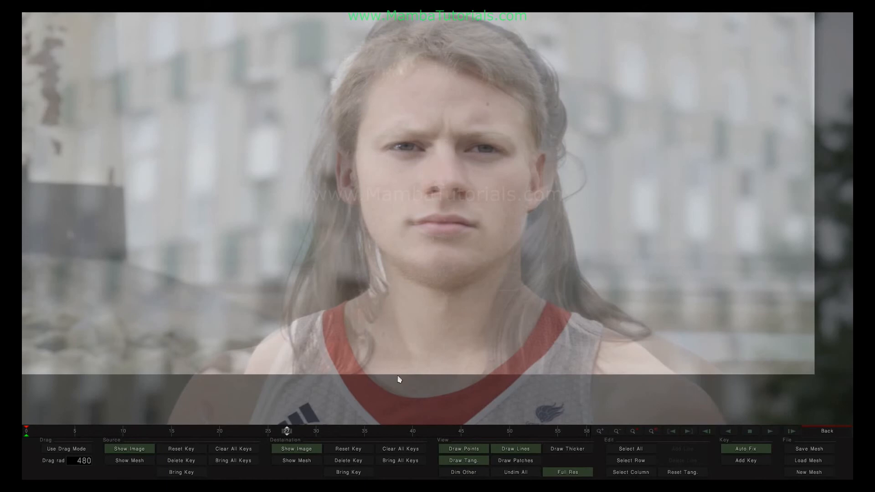
left_click_drag(286, 431, 24, 446)
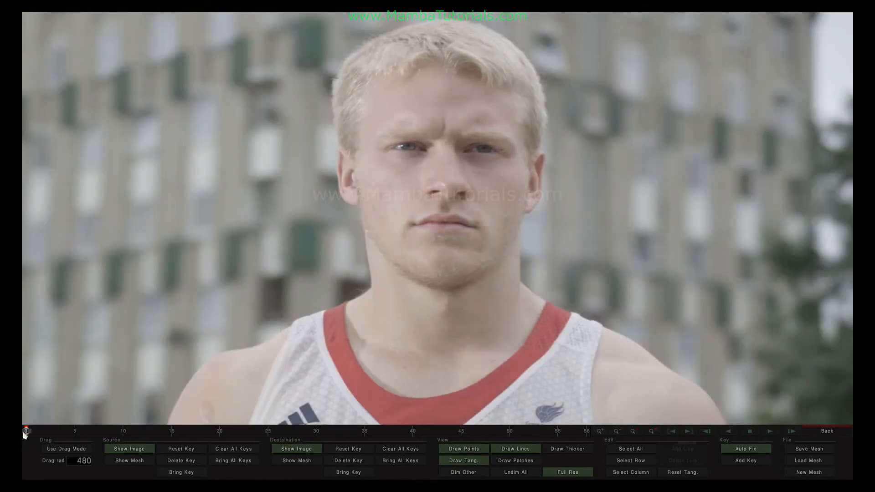
left_click(132, 461)
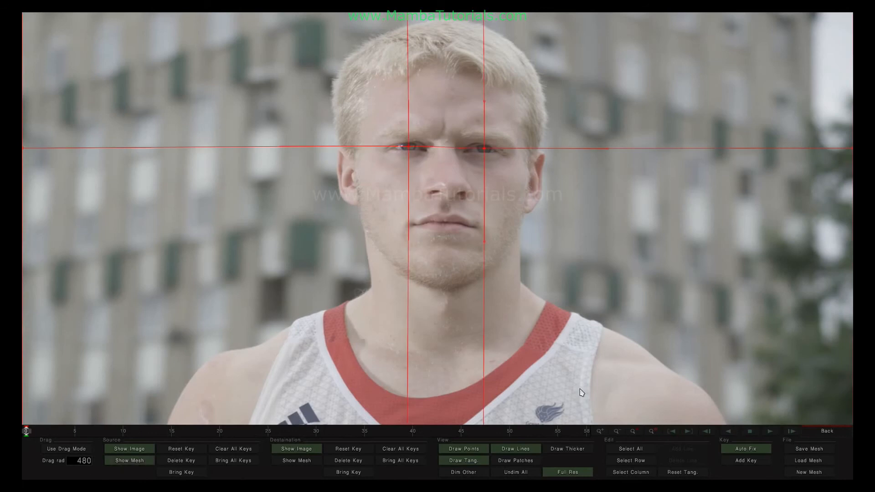
Add a nose-level row to the man's mesh with its points on his nostrils
left_click(626, 461)
left_click(682, 449)
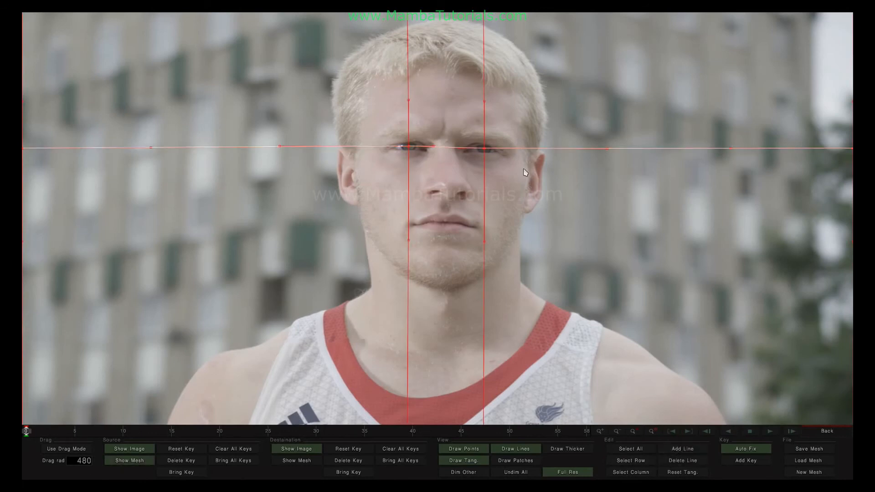
left_click(483, 194)
left_click_drag(483, 196, 462, 196)
left_click_drag(409, 194, 433, 196)
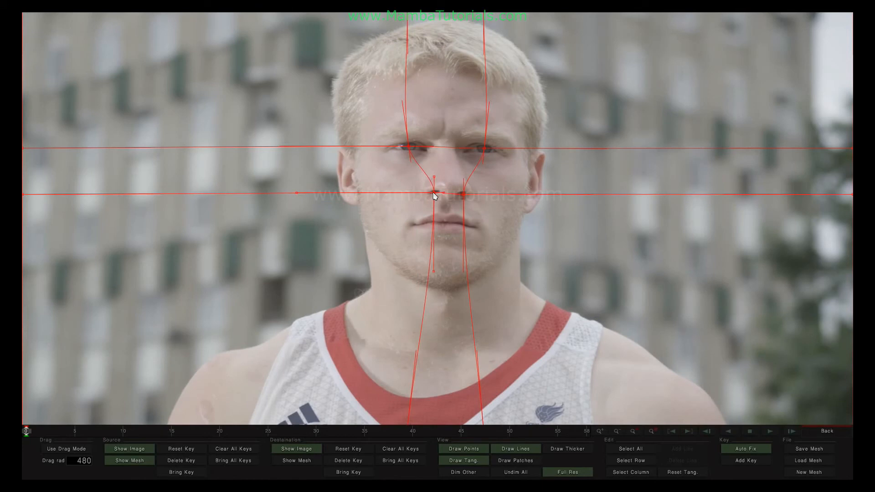
Hide the man's image and mesh and show the woman's destination mesh
left_click(130, 450)
left_click(132, 459)
left_click(304, 465)
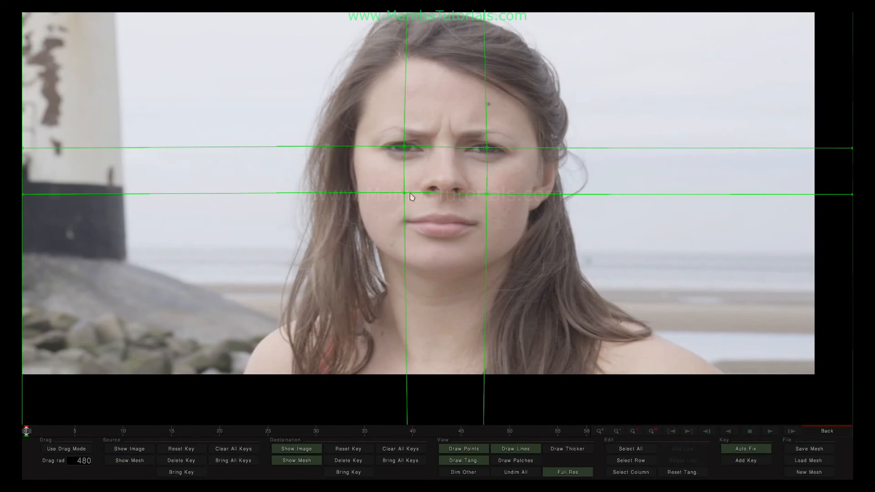
Drag the left and right nose-row points of the green mesh onto the woman's nostrils
left_click_drag(405, 194, 431, 189)
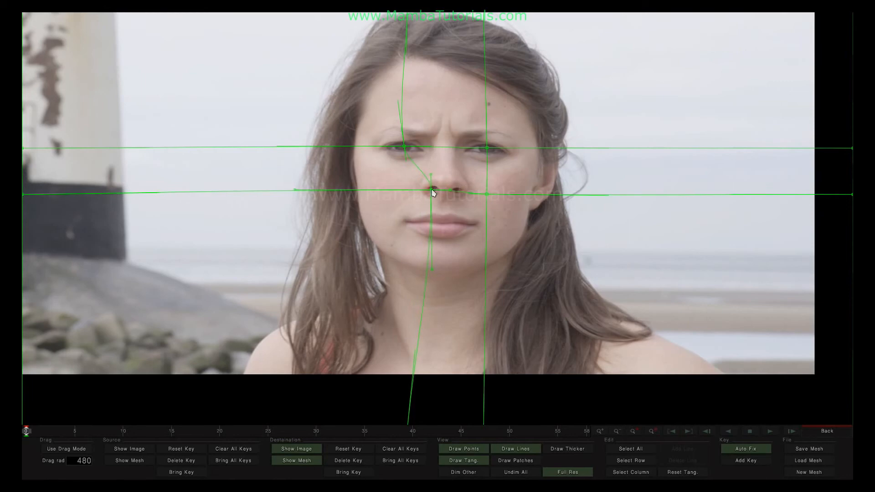
left_click_drag(486, 196, 435, 192)
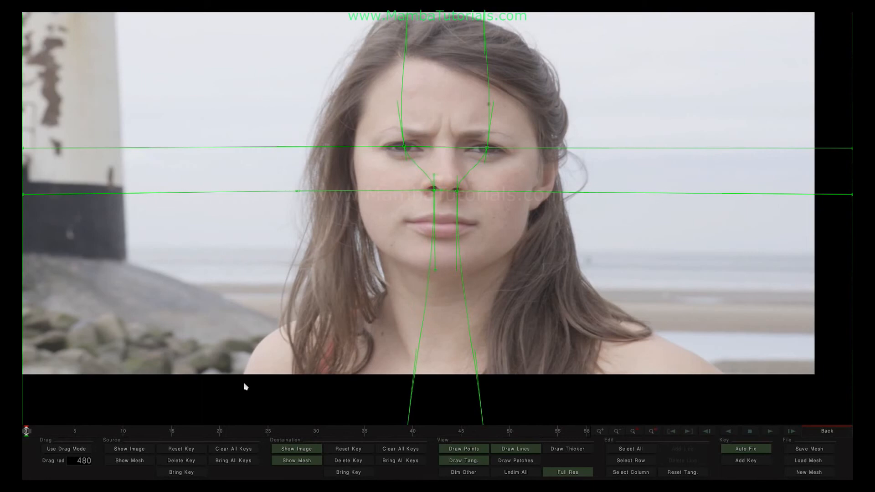
Show the man's image with the destination mesh hidden and scrub to preview the eye-and-nose-aligned morph
left_click(137, 451)
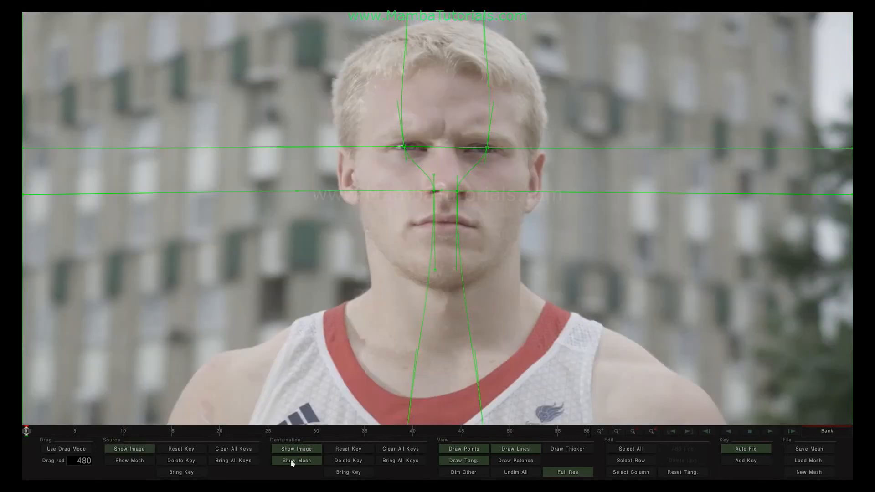
left_click(294, 460)
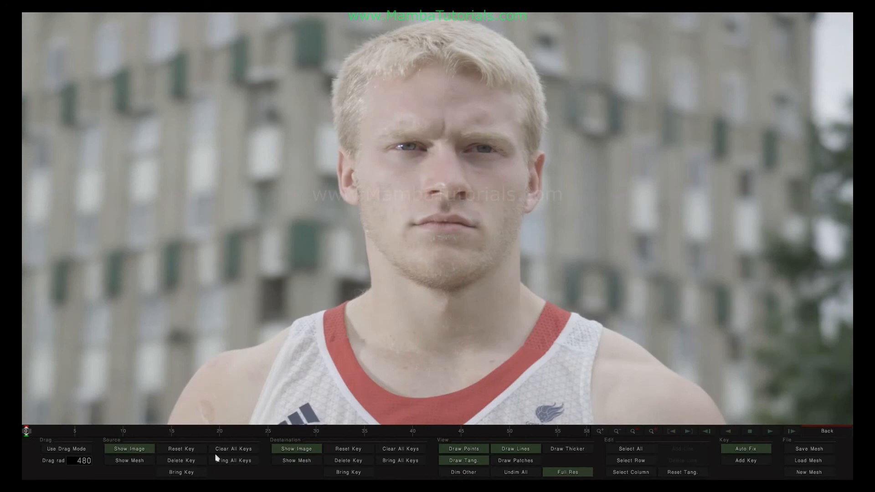
left_click_drag(27, 432, 93, 431)
left_click_drag(291, 438, 773, 455)
left_click_drag(251, 427, 112, 428)
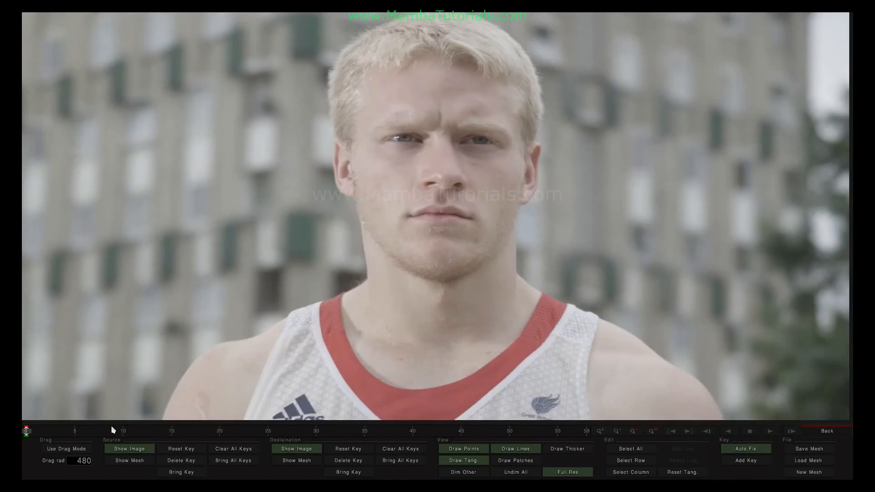
Add a mouth-level row to the man's mesh pinned to both mouth corners, then show the woman's image
left_click(125, 462)
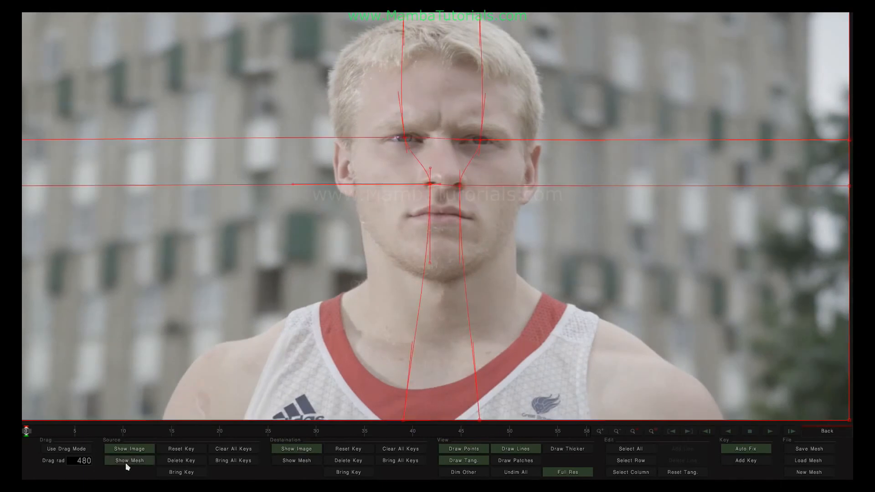
left_click(624, 462)
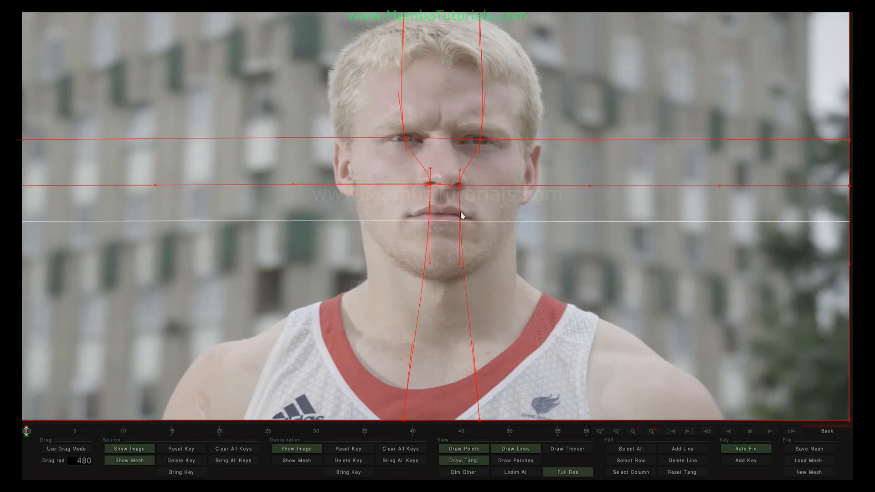
left_click(462, 213)
left_click_drag(428, 227, 407, 218)
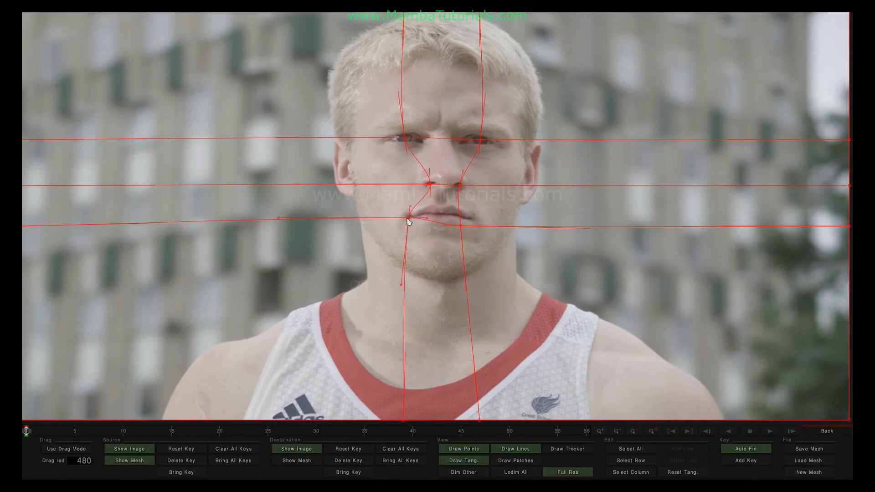
left_click_drag(461, 227, 430, 224)
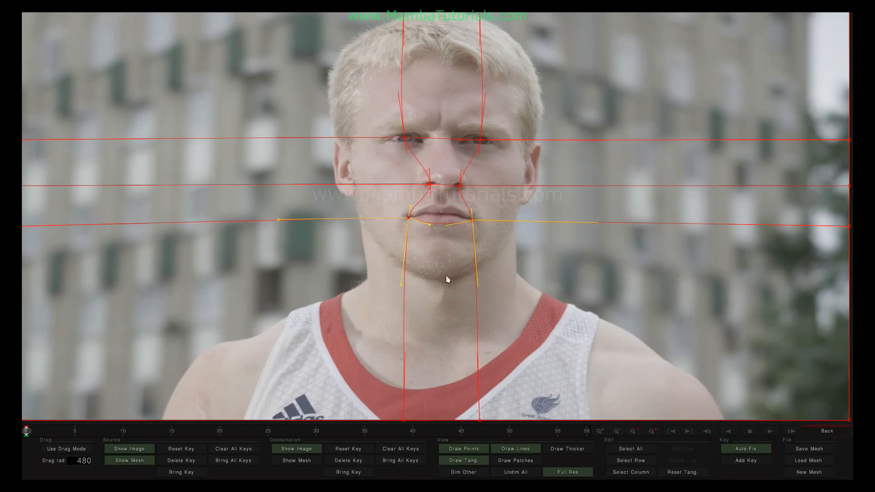
left_click(136, 462)
left_click(138, 450)
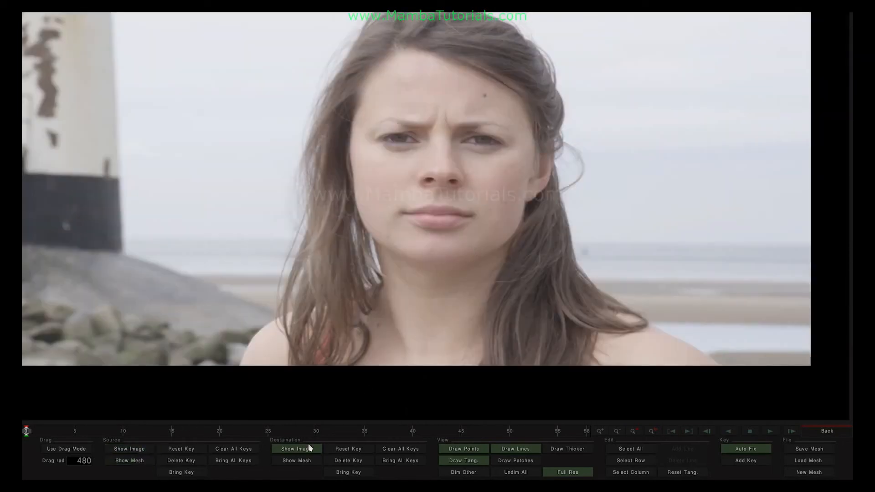
Show the mesh over the woman's face and drag the mouth-row points onto her mouth corners
left_click(304, 461)
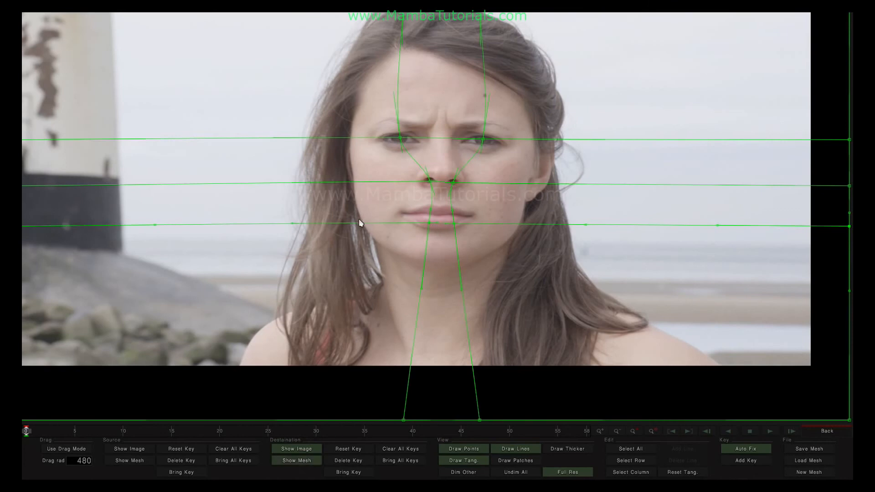
left_click_drag(429, 224, 472, 215)
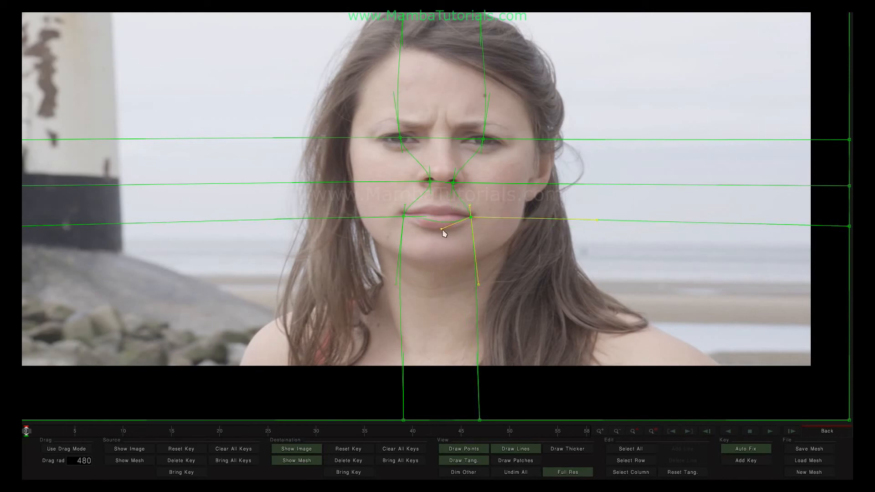
left_click_drag(416, 222, 447, 236)
Bring back the man's image and scrub to preview the mouth-aligned morph
left_click(107, 449)
left_click_drag(26, 433, 577, 431)
left_click_drag(663, 453, 24, 437)
Add a chin-level mesh line and pull its left point onto the man's jaw
left_click(677, 451)
left_click(471, 254)
left_click(471, 249)
left_click_drag(403, 275, 407, 272)
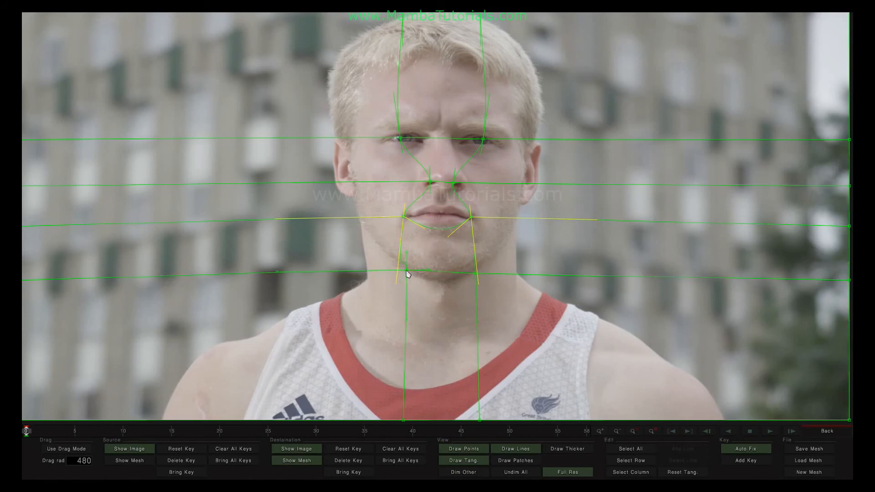
Shorten the lower tangent curves of the left and right mouth-corner mesh points
left_click(404, 218)
left_click_drag(397, 285, 402, 251)
left_click(471, 218)
mouse_move(478, 283)
left_mouse_down()
mouse_move(476, 253)
mouse_move(476, 267)
left_mouse_up()
Select the left and right jaw mesh points and display the woman's image
left_click(453, 272)
left_click(426, 272)
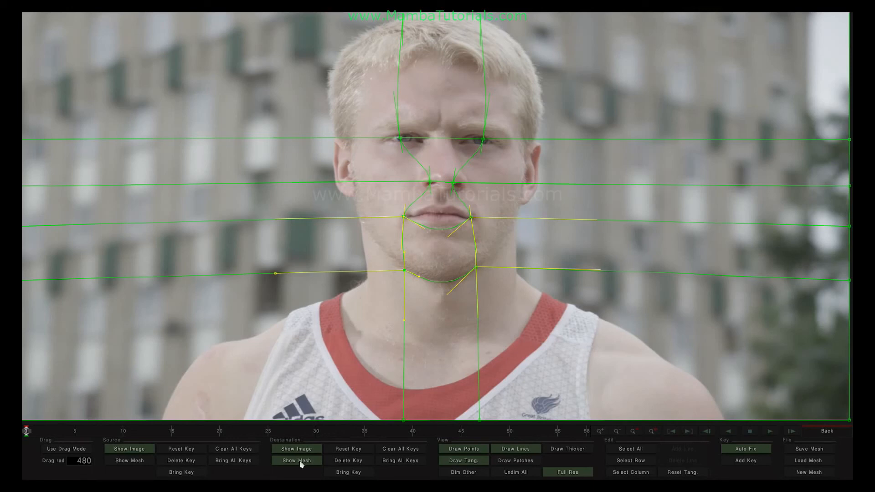
left_click(130, 451)
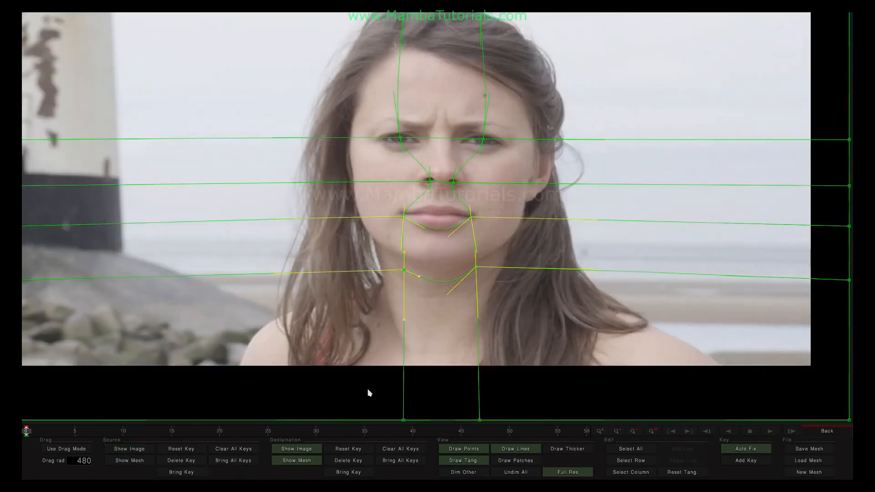
Bring back the man's image and mesh and select both chin mesh points
key("s")
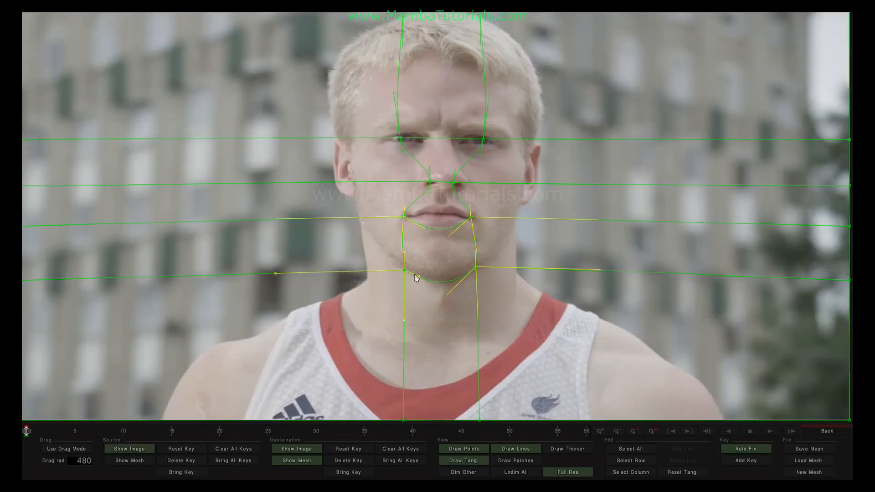
left_click(292, 461)
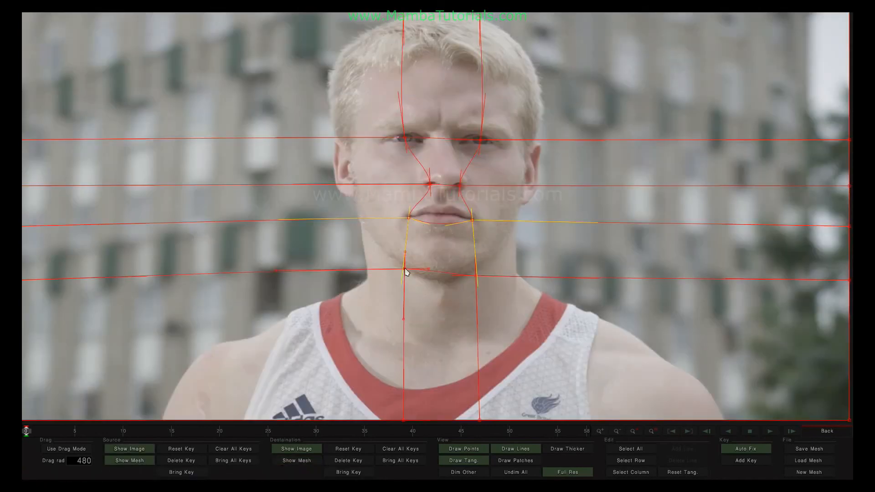
left_click(481, 278)
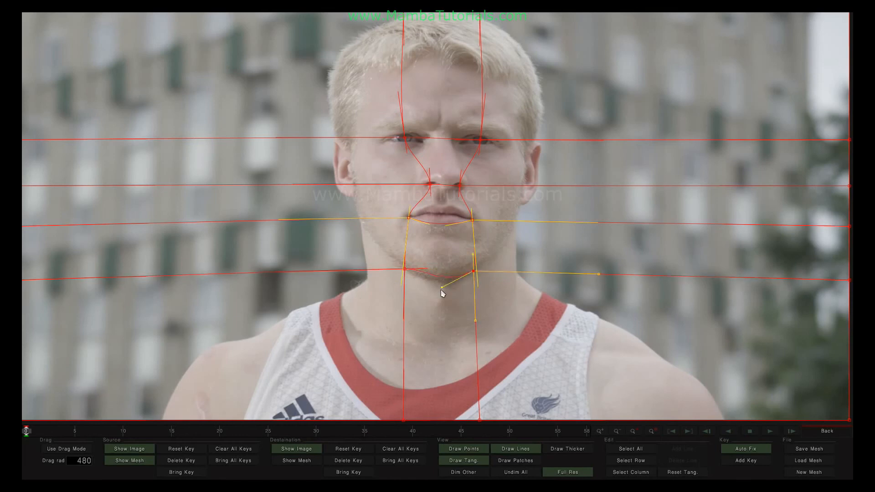
left_click(429, 272)
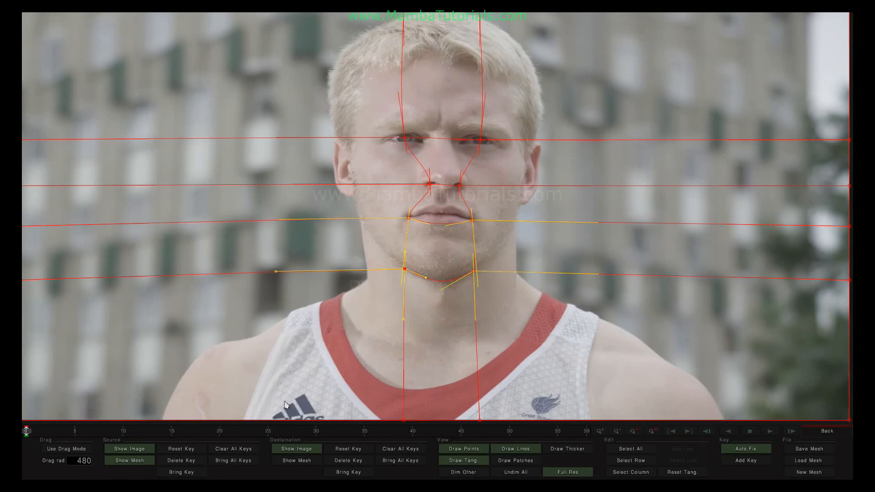
On the woman's mesh, raise the chin points onto her jawline, then redisplay the man's image
left_click(139, 459)
left_click(273, 461)
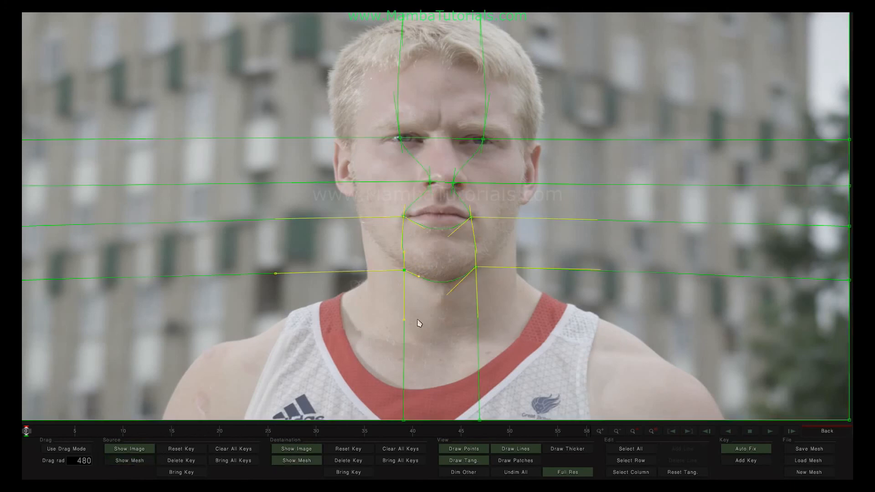
left_click(139, 449)
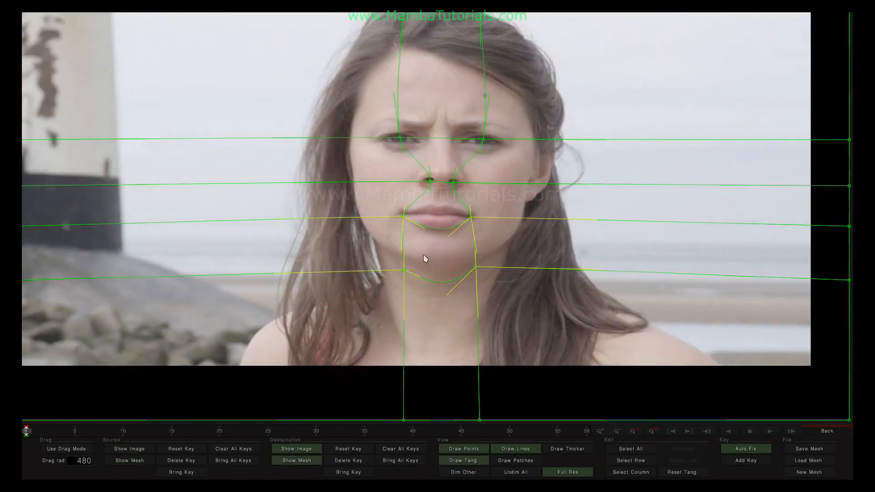
left_click_drag(405, 271, 402, 254)
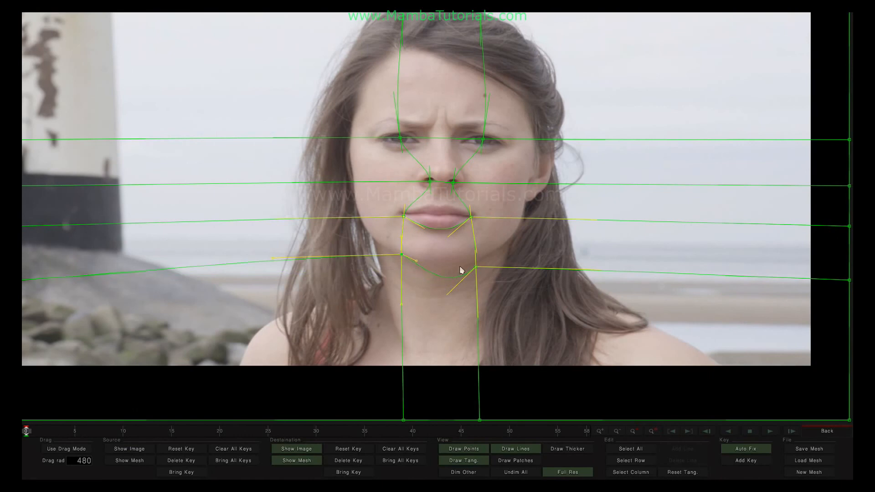
left_click_drag(476, 267, 476, 258)
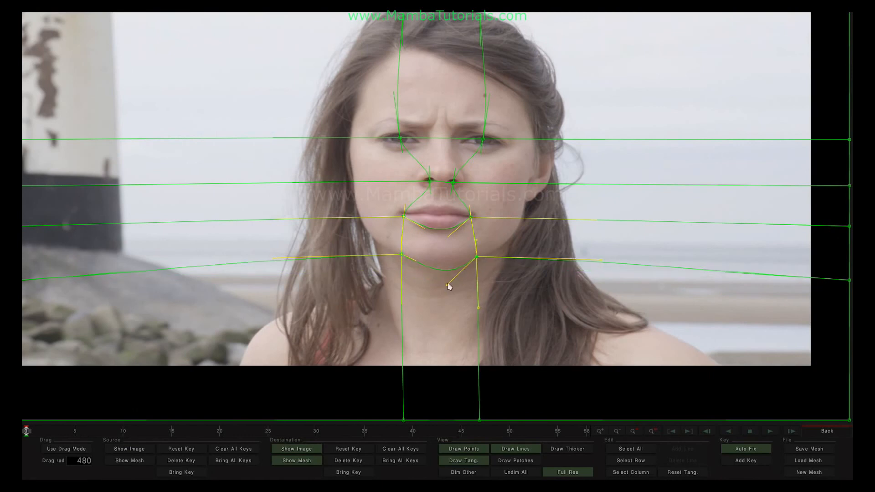
left_click_drag(445, 282, 441, 273)
left_click(122, 448)
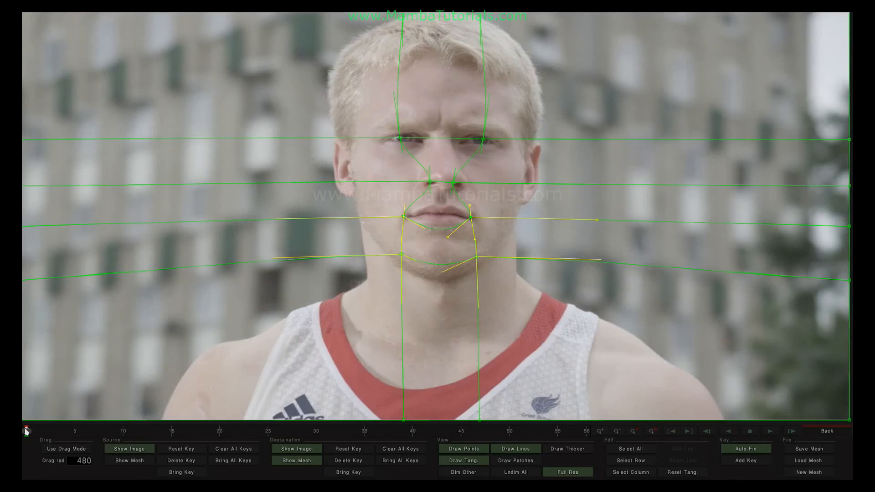
Scrub the timeline to preview the man-to-woman morph, then return to the node graph
left_click_drag(26, 431, 238, 432)
left_click_drag(124, 436, 26, 430)
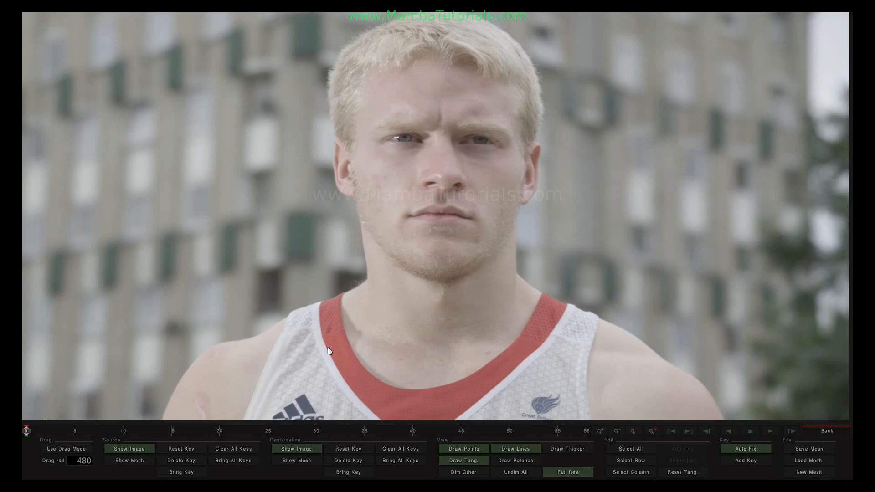
left_click(827, 431)
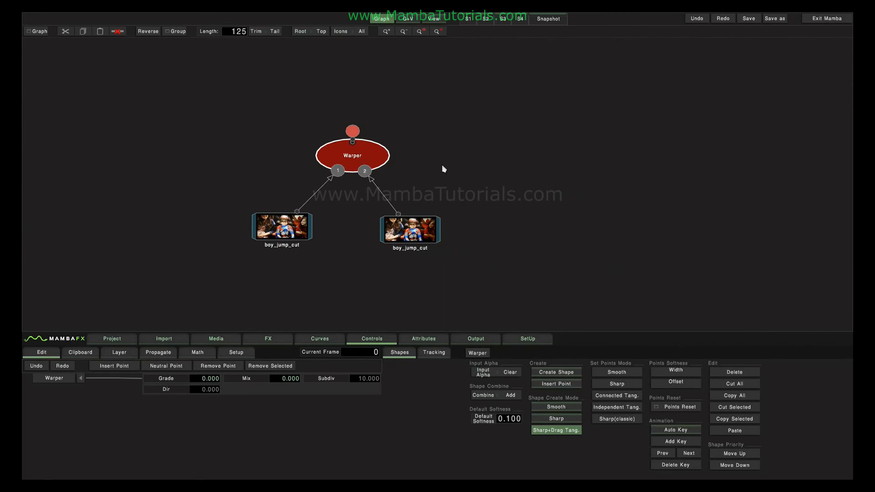
left_click(276, 236)
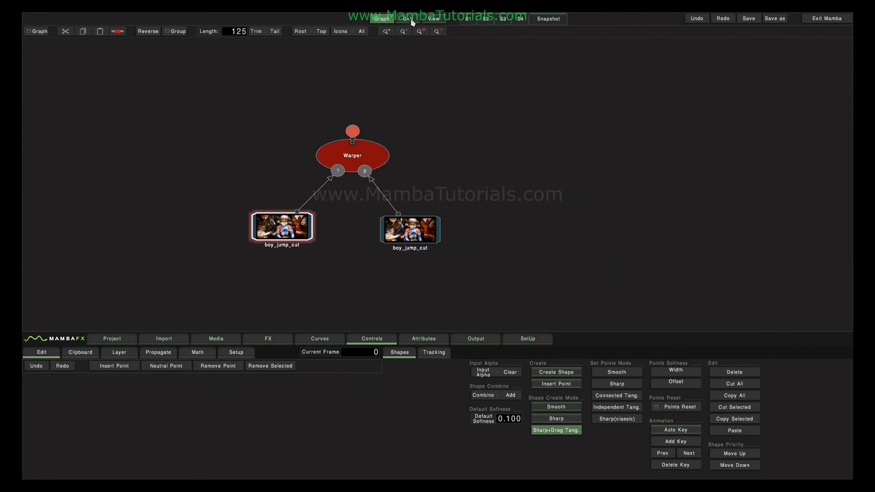
left_click(434, 20)
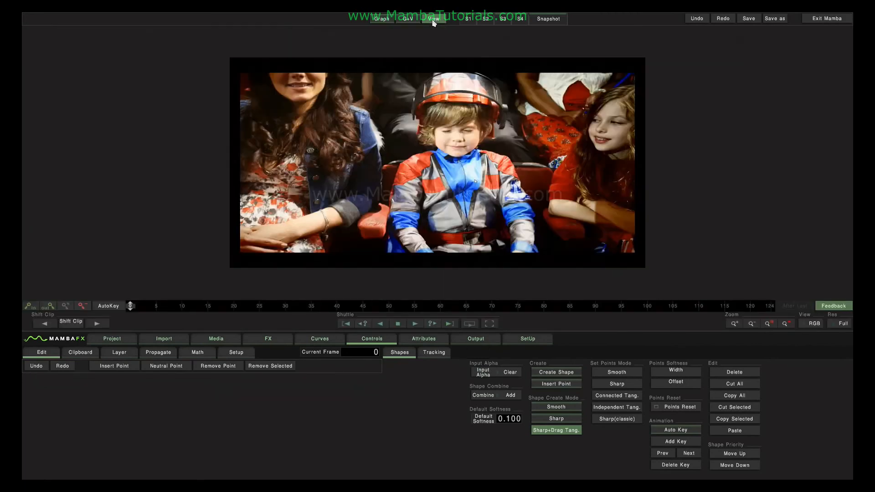
left_click(489, 323)
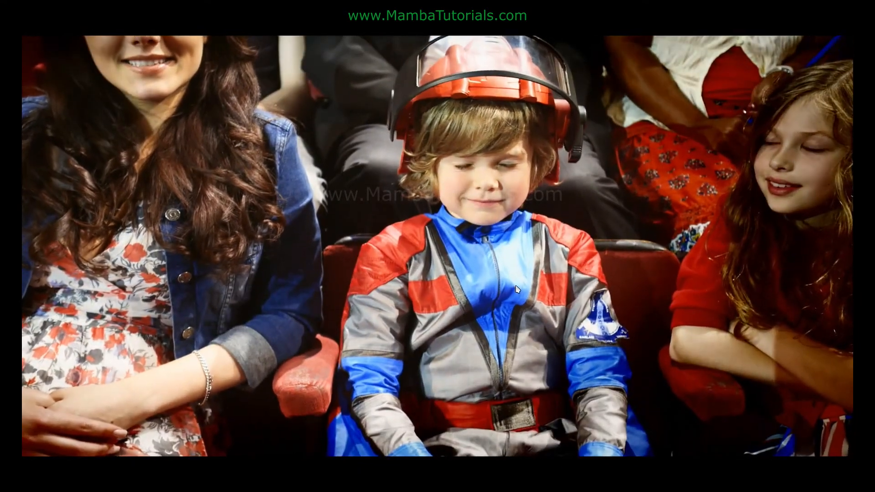
key("Escape")
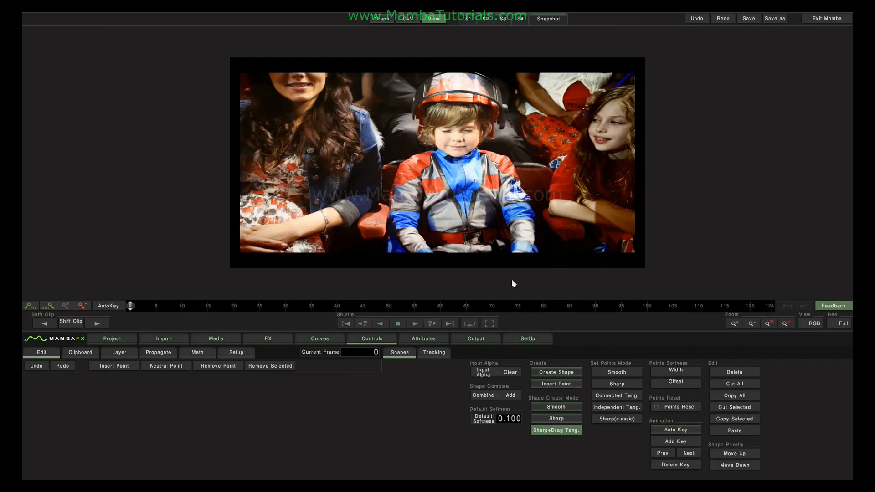
left_click(383, 19)
left_click(351, 225)
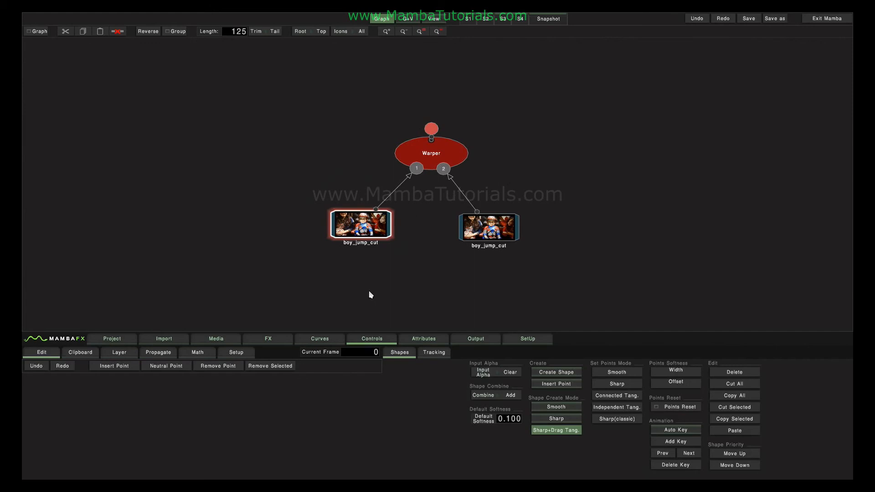
Compare both boy_jump_cut clips' trim values in Attributes, then show the Warper node's controls
left_click(424, 342)
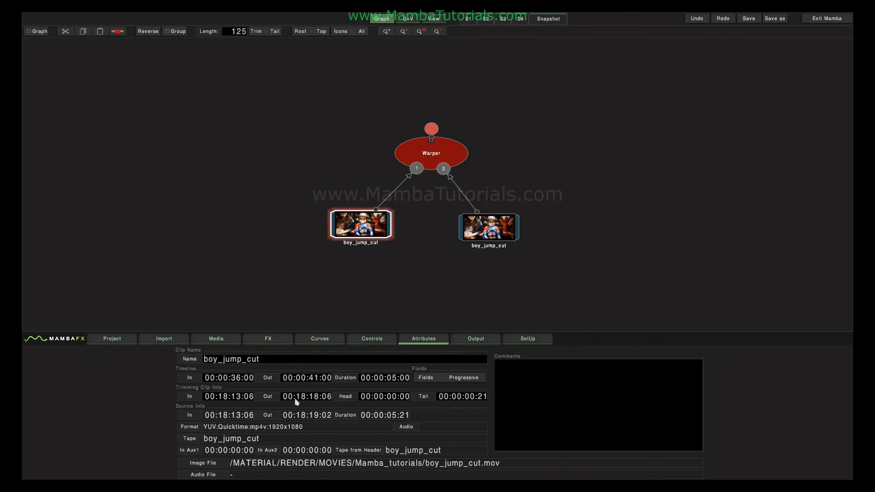
left_click(481, 236)
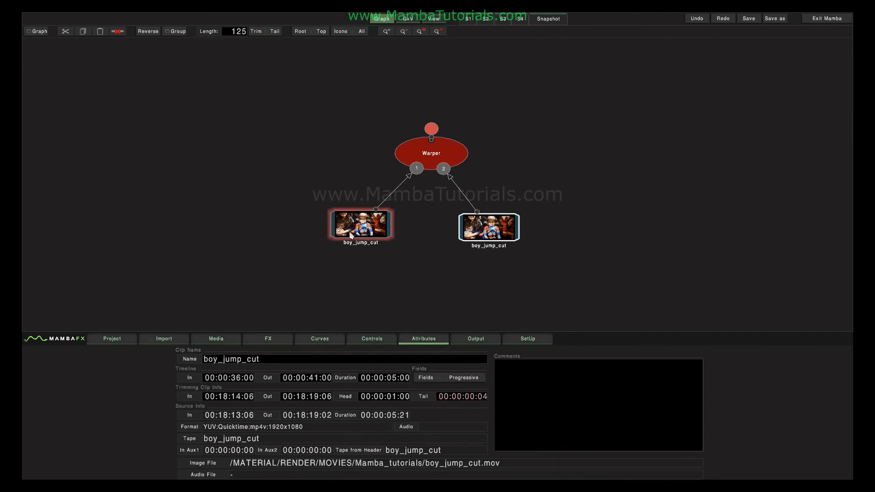
left_click(372, 237)
left_click(430, 156)
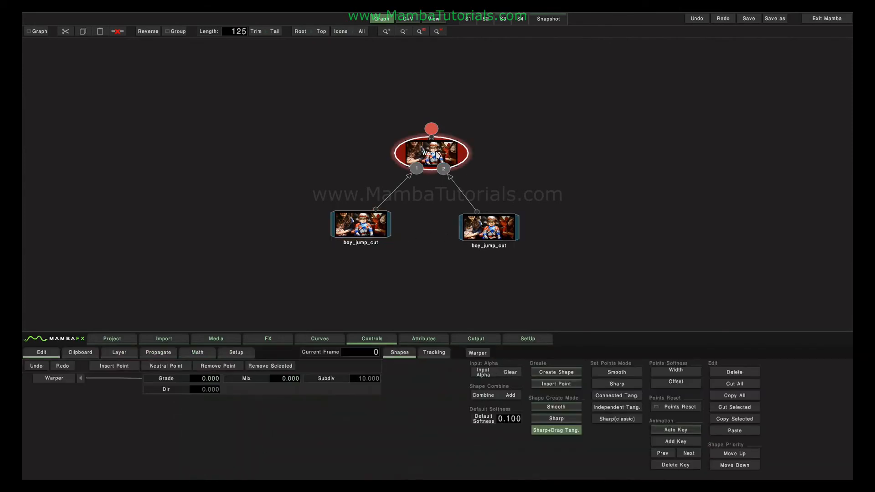
Scrub the first frames in the Warper mesh editor, then view the warped boy_jump_cut output
left_click(479, 353)
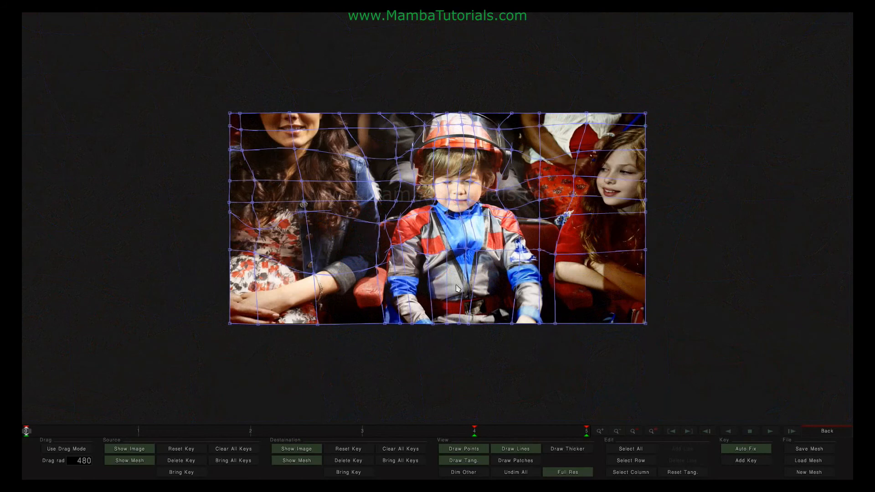
mouse_move(27, 437)
left_mouse_down()
mouse_move(516, 436)
mouse_move(203, 438)
mouse_move(523, 445)
mouse_move(104, 446)
mouse_move(419, 431)
mouse_move(78, 434)
mouse_move(470, 438)
left_mouse_up()
left_click(824, 432)
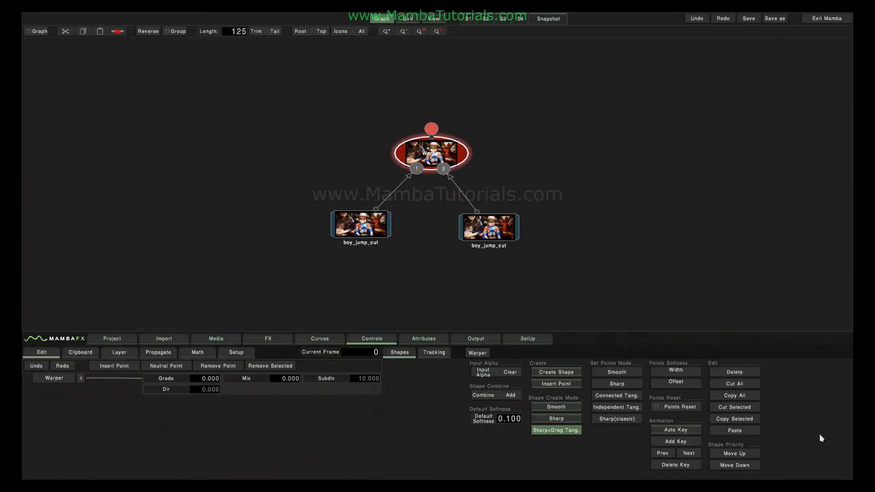
left_click(432, 20)
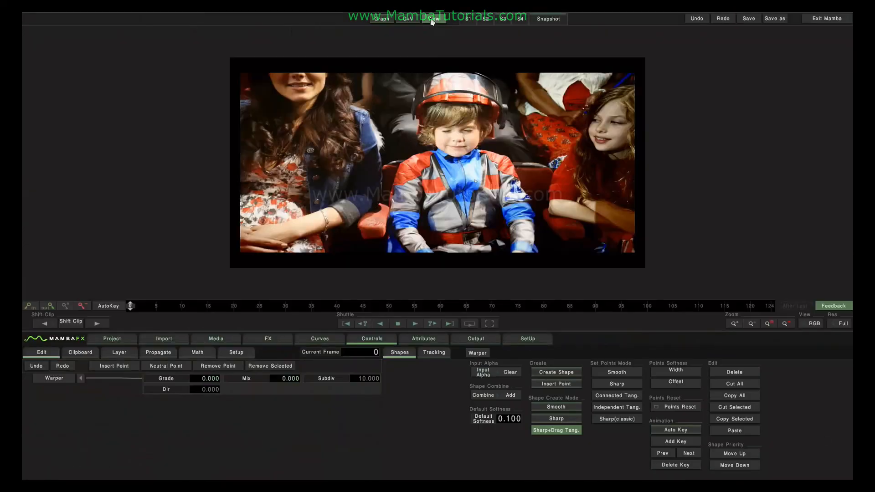